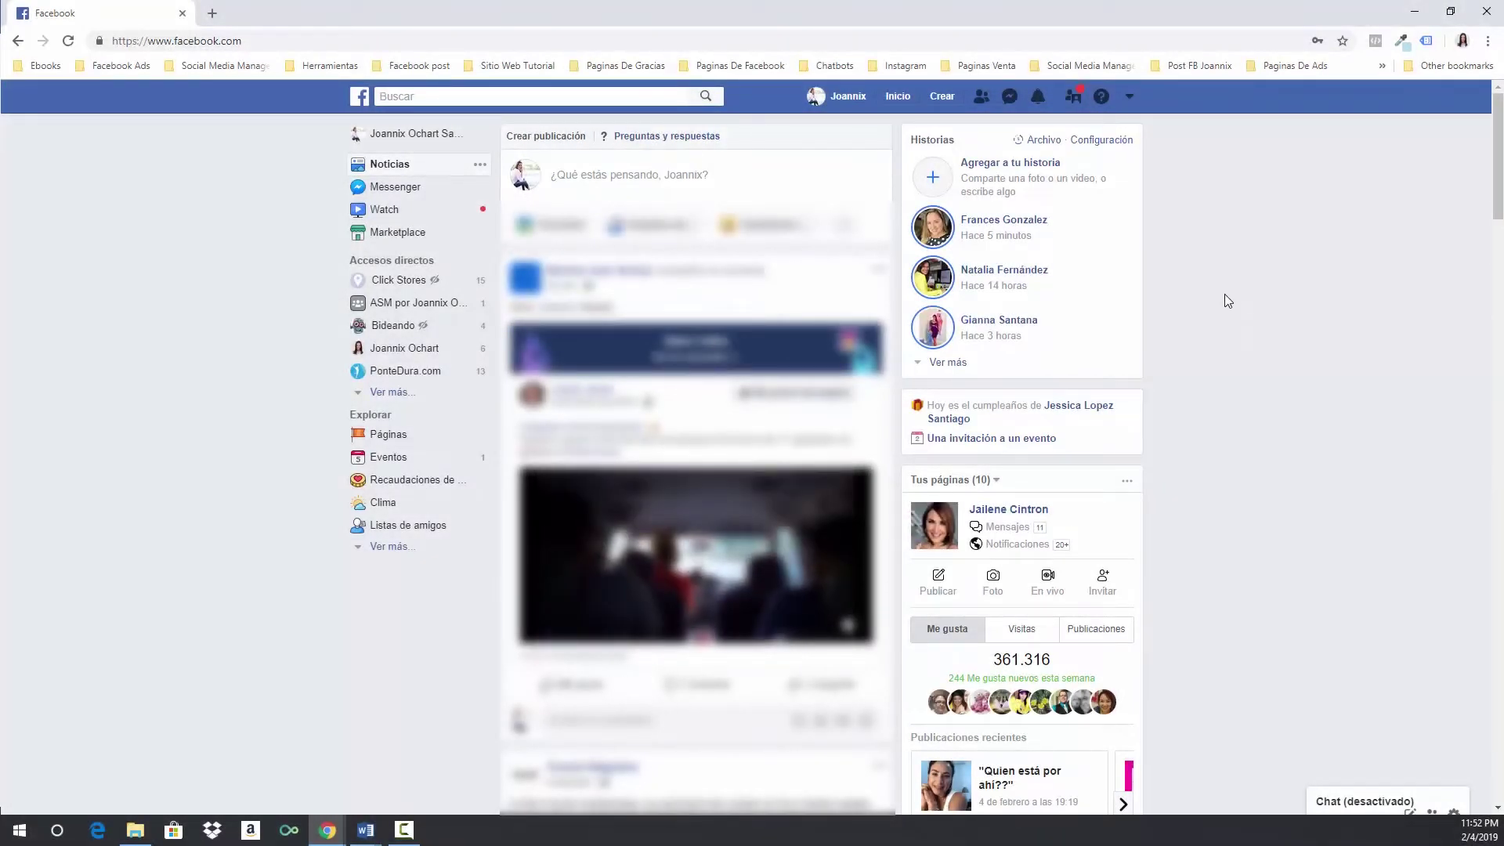
Step: Start creating a new ad (Anuncio) from the Facebook home page
click(947, 102)
click(949, 106)
click(947, 100)
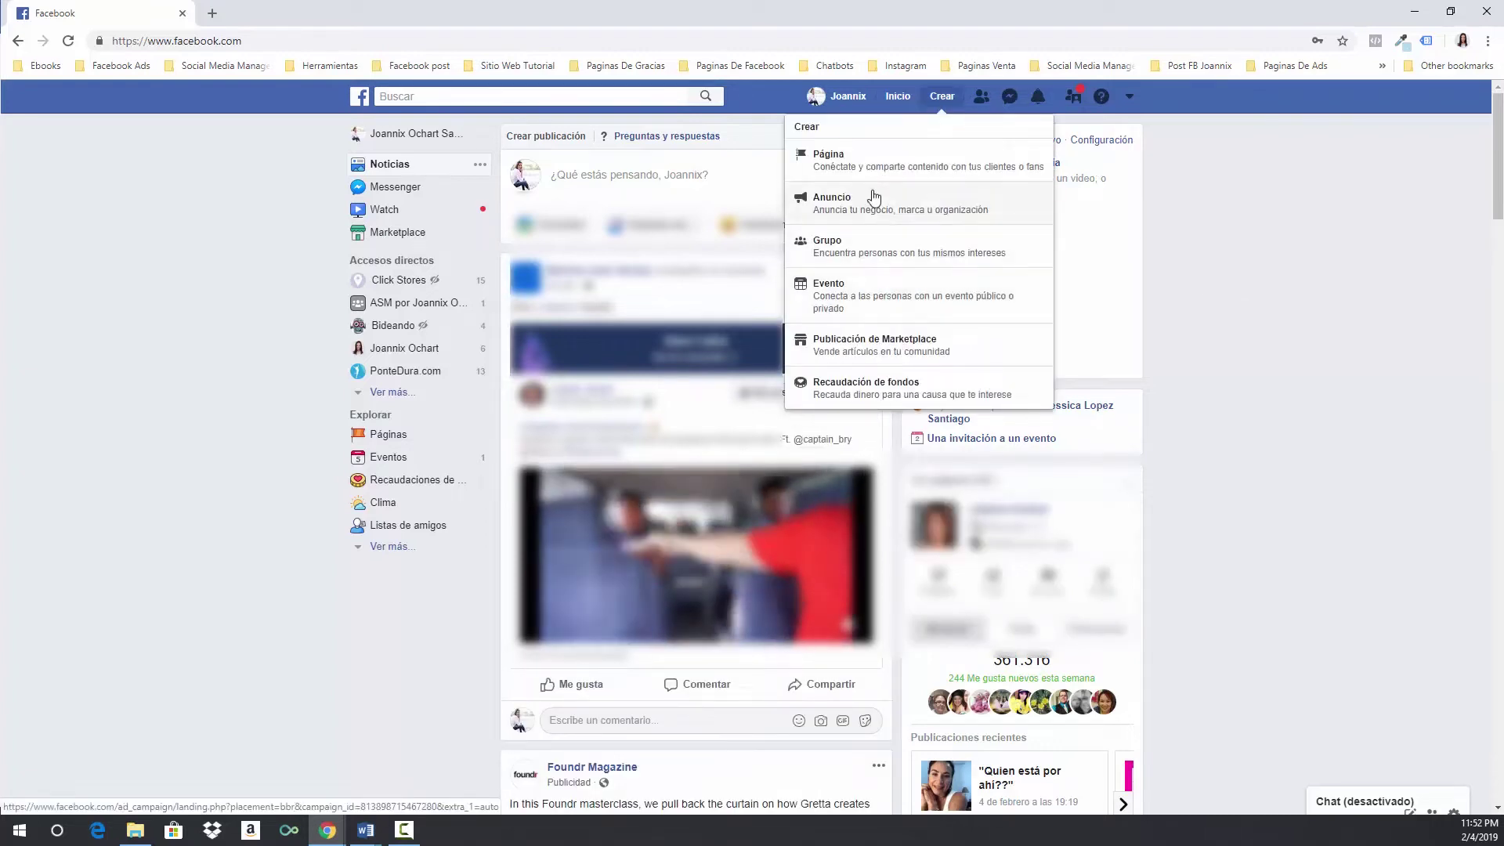
click(854, 210)
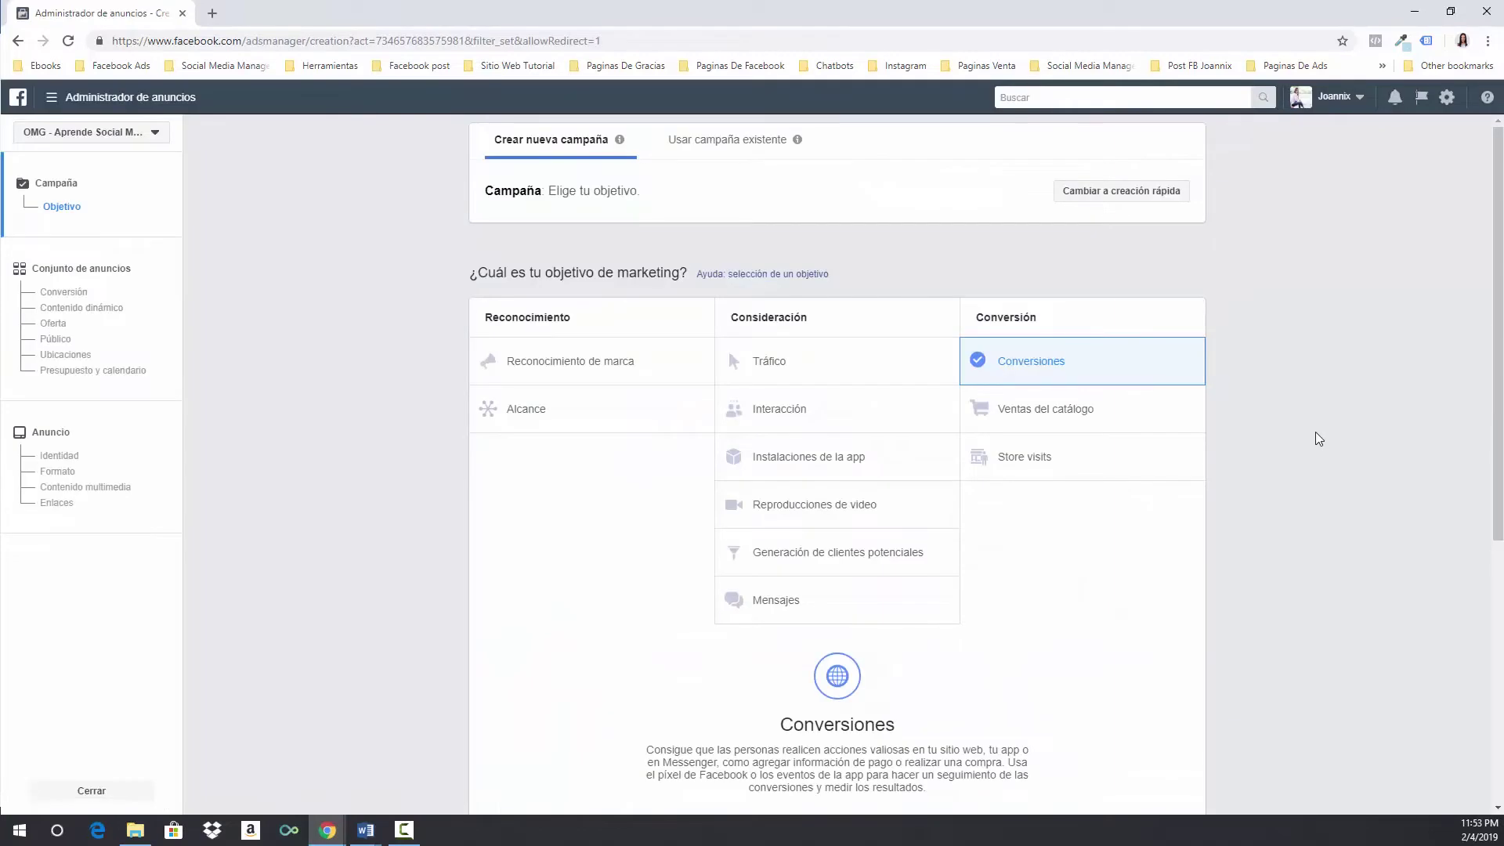
Step: Choose the Tráfico marketing objective, name the campaign Ejemplo_anuncio_IG and continue to the ad set
scroll(1319, 439, down, 1)
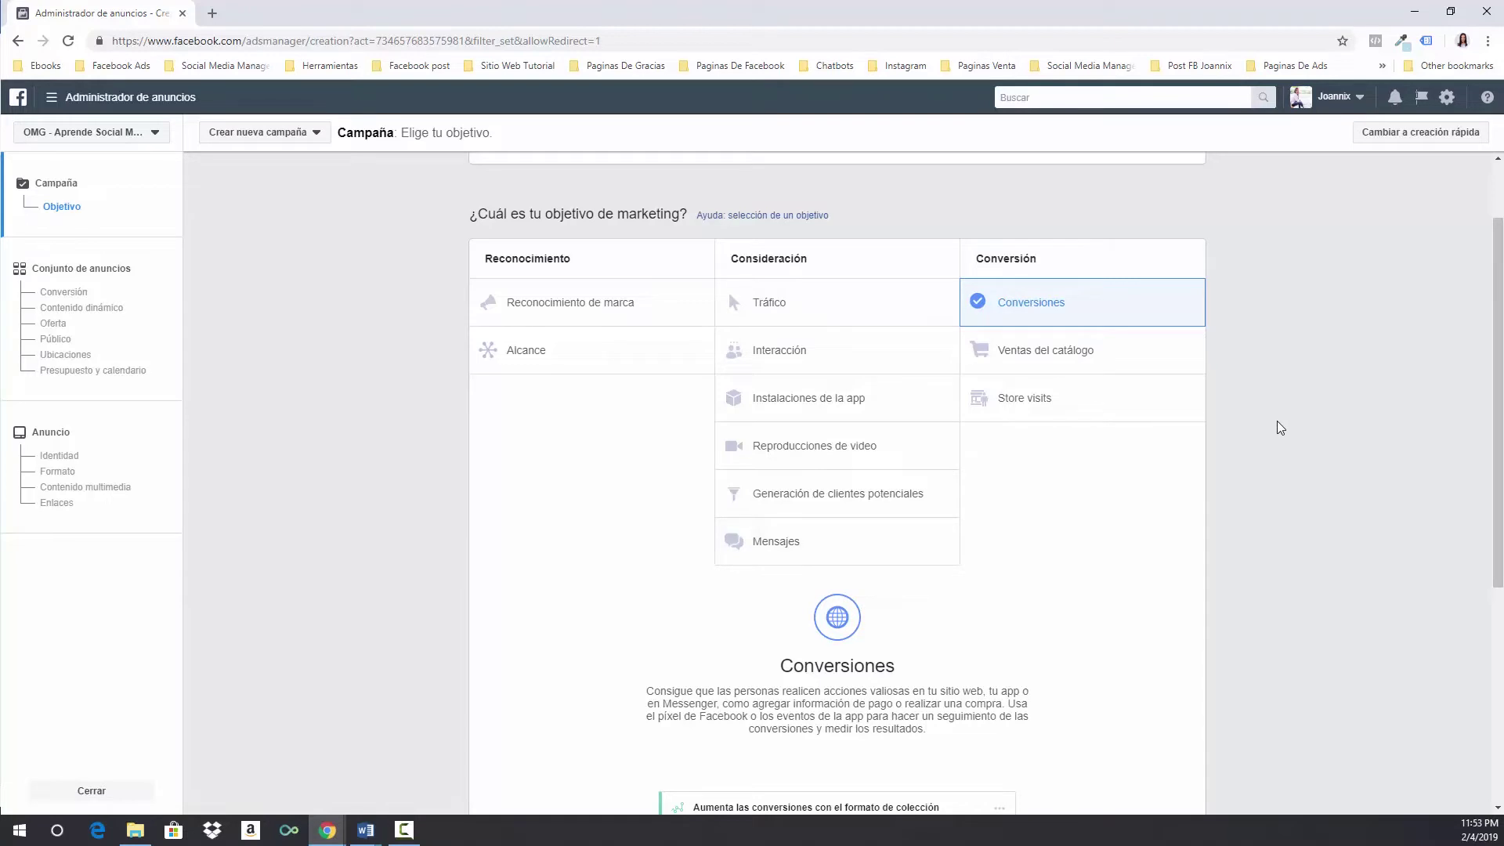
click(820, 312)
scroll(1108, 413, up, 3)
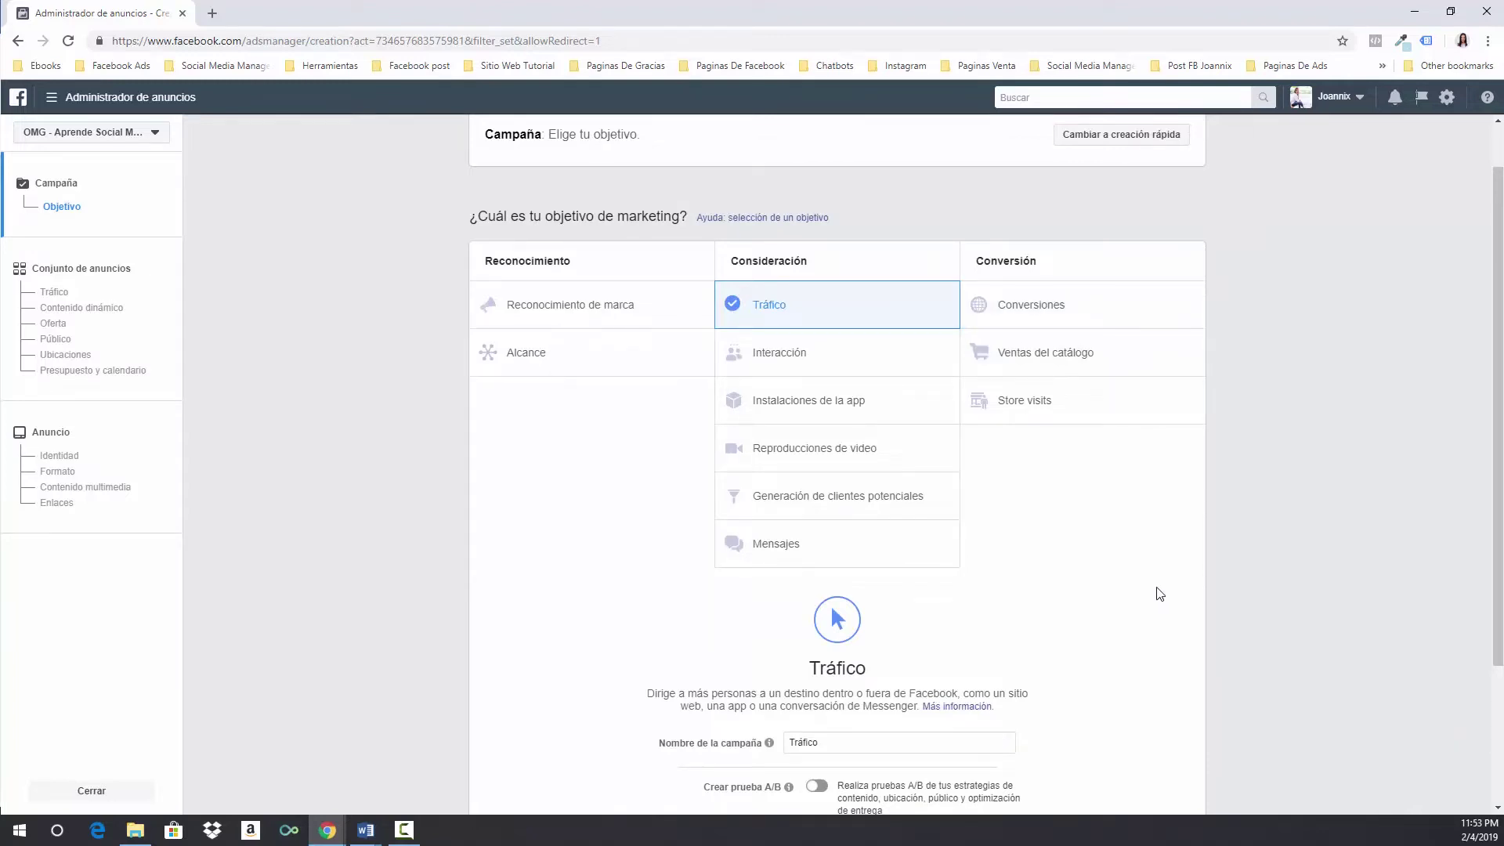
scroll(1230, 398, down, 2)
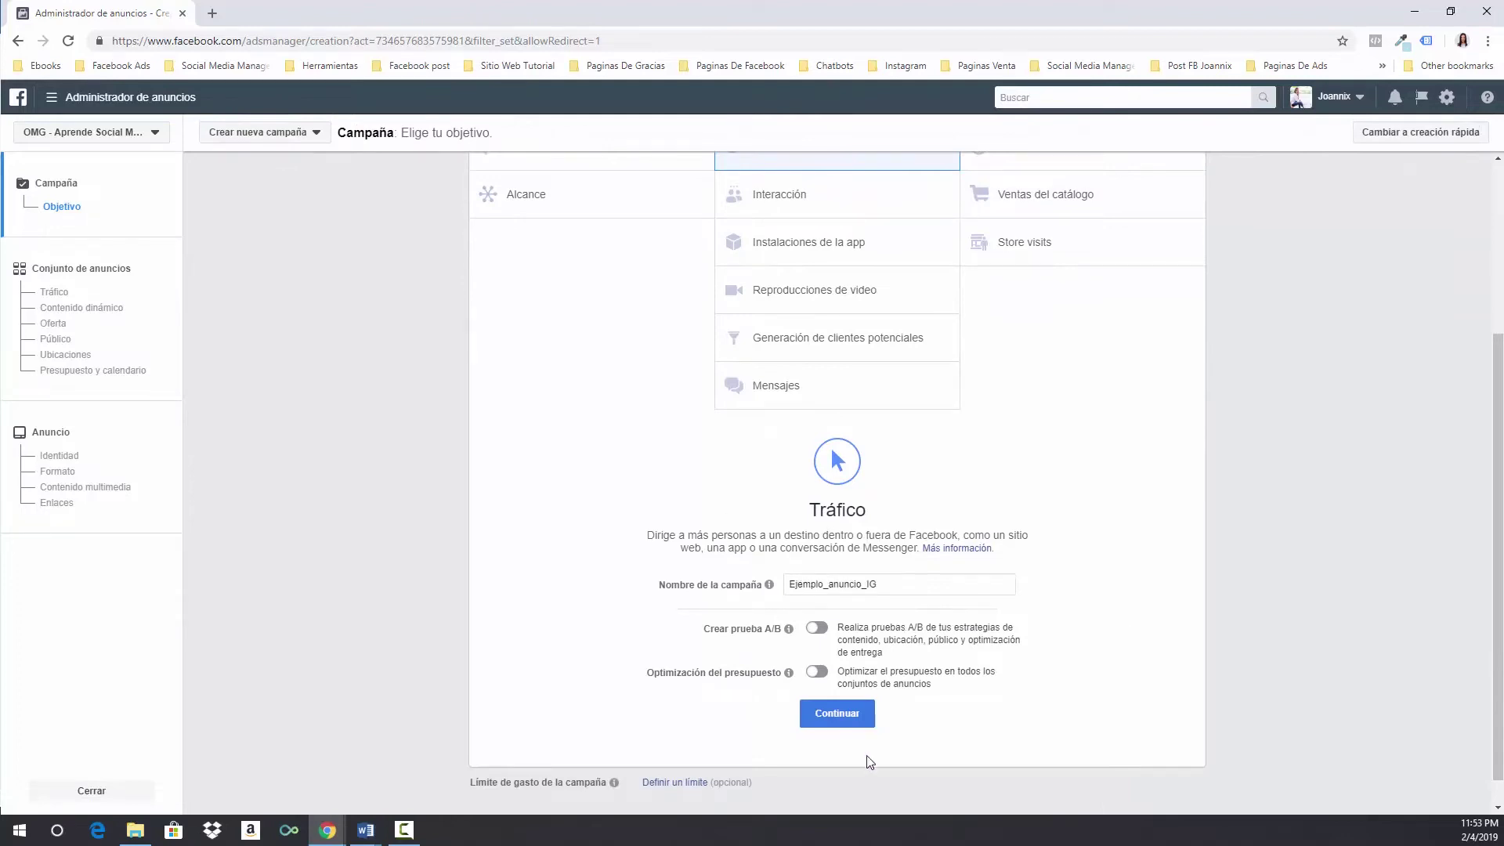
click(848, 715)
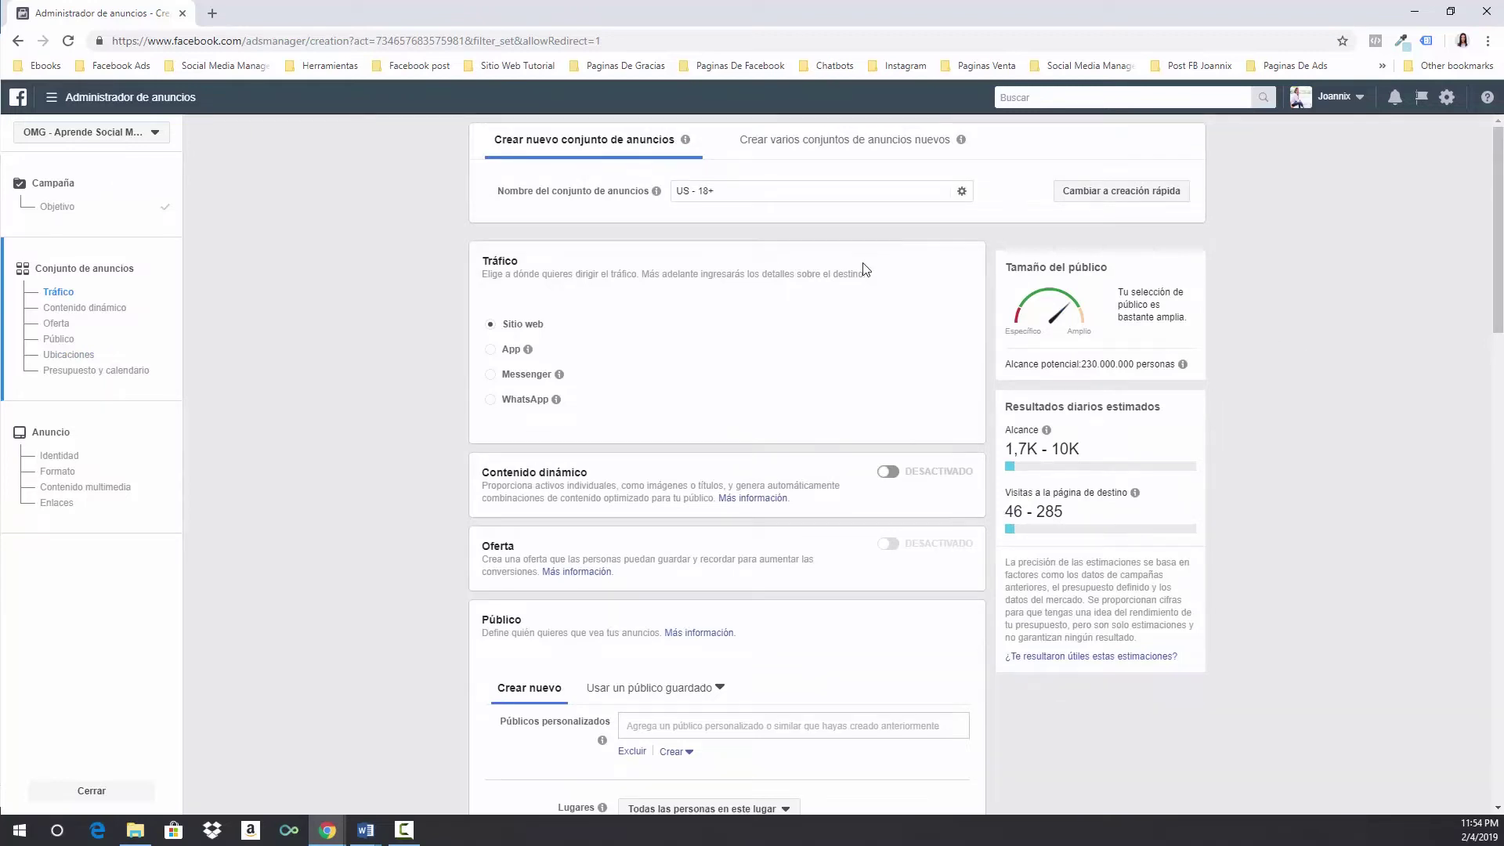
Step: Name the ad set Ejemplo_anuncio_IG
triple_click(723, 195)
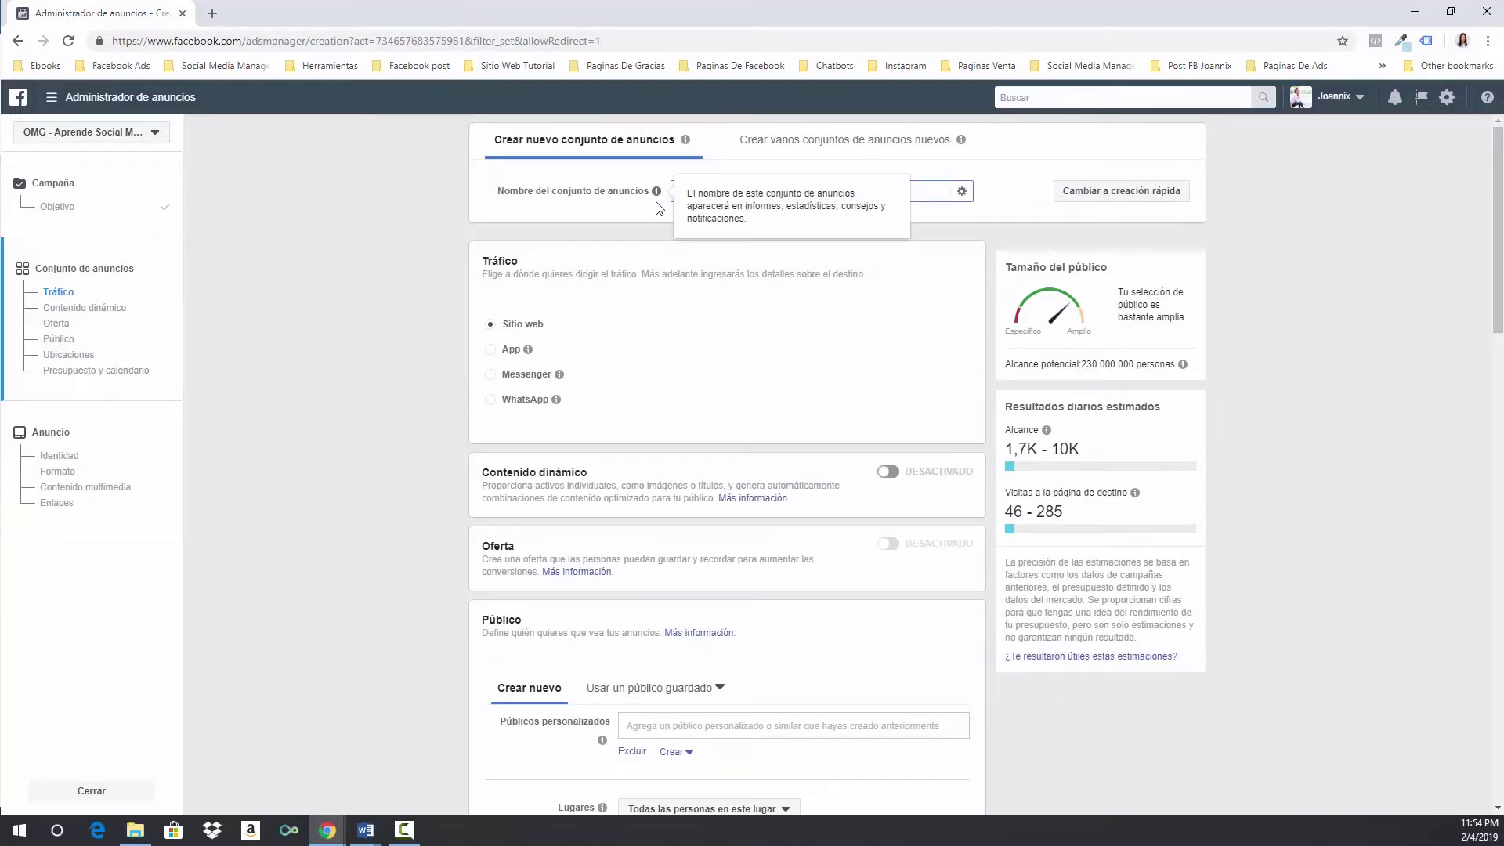
text(Ejemplo_anuncio_IG)
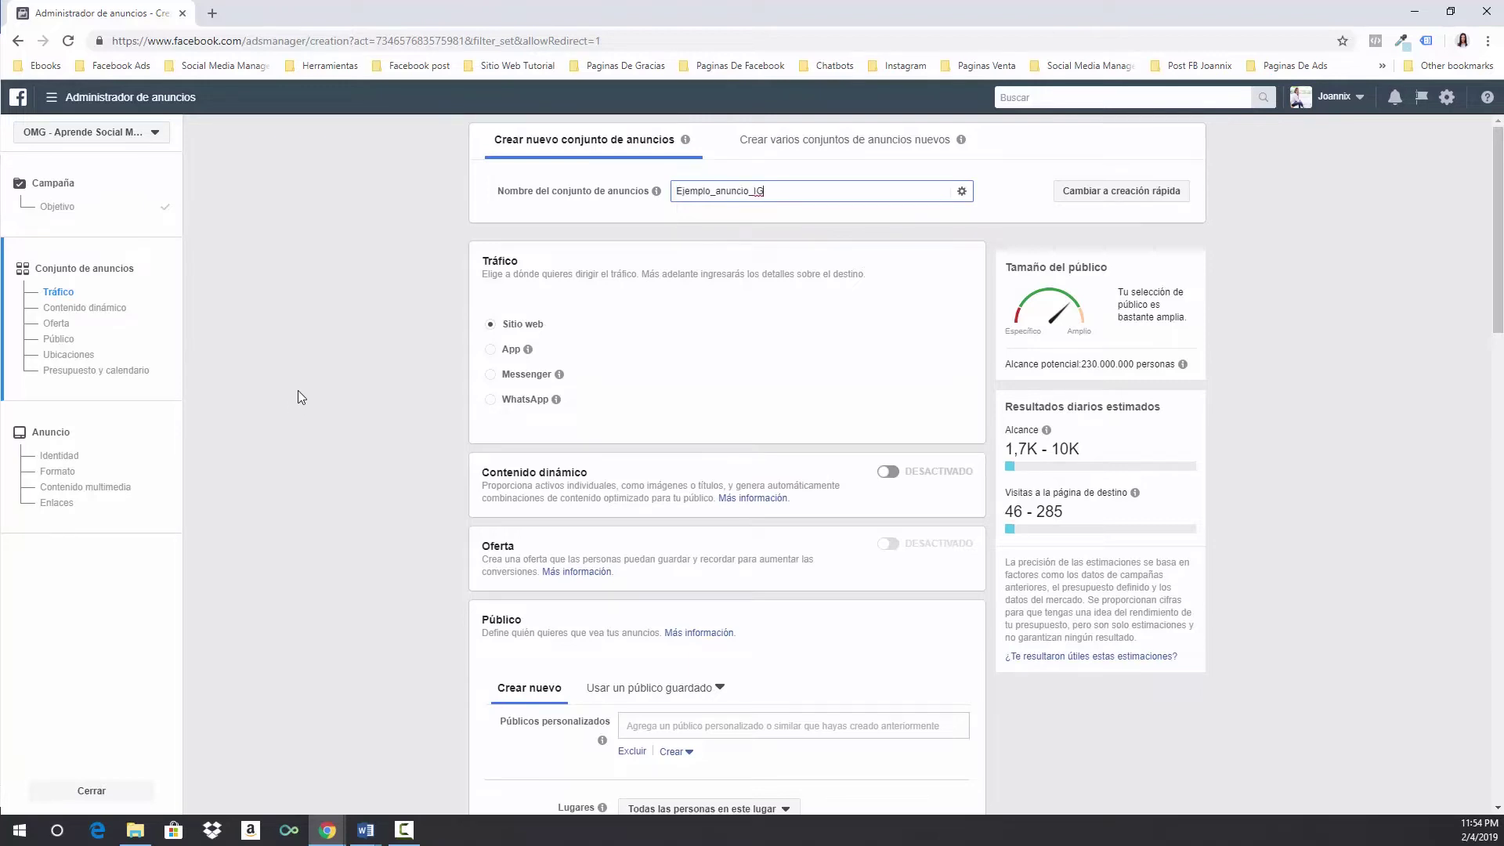
Step: Review the ad set's traffic destination and audience options, including locations, age, gender, languages and detailed targeting
scroll(313, 376, down, 1)
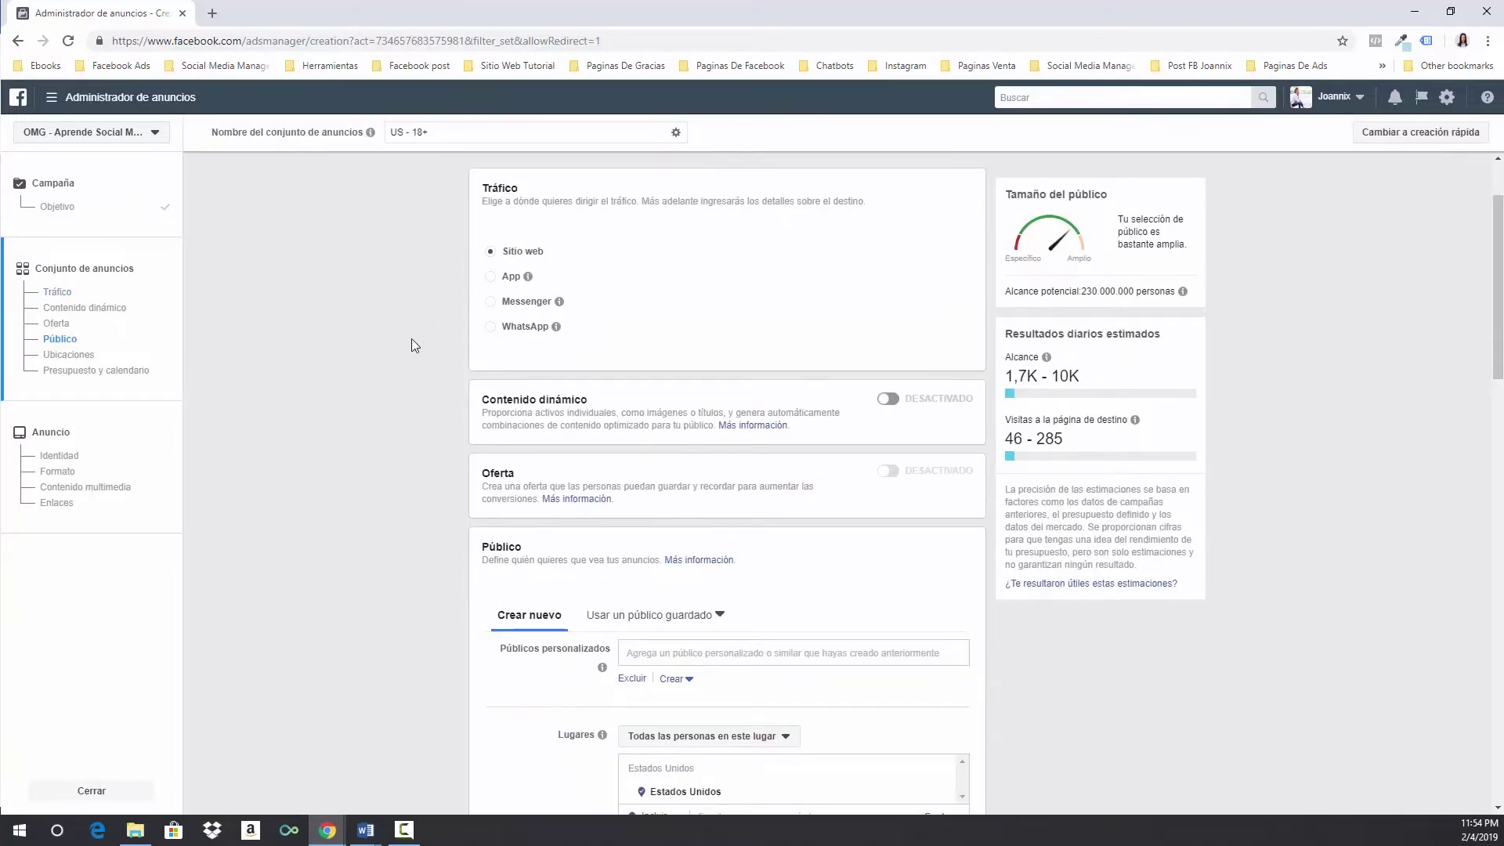
scroll(413, 340, down, 4)
scroll(414, 343, down, 1)
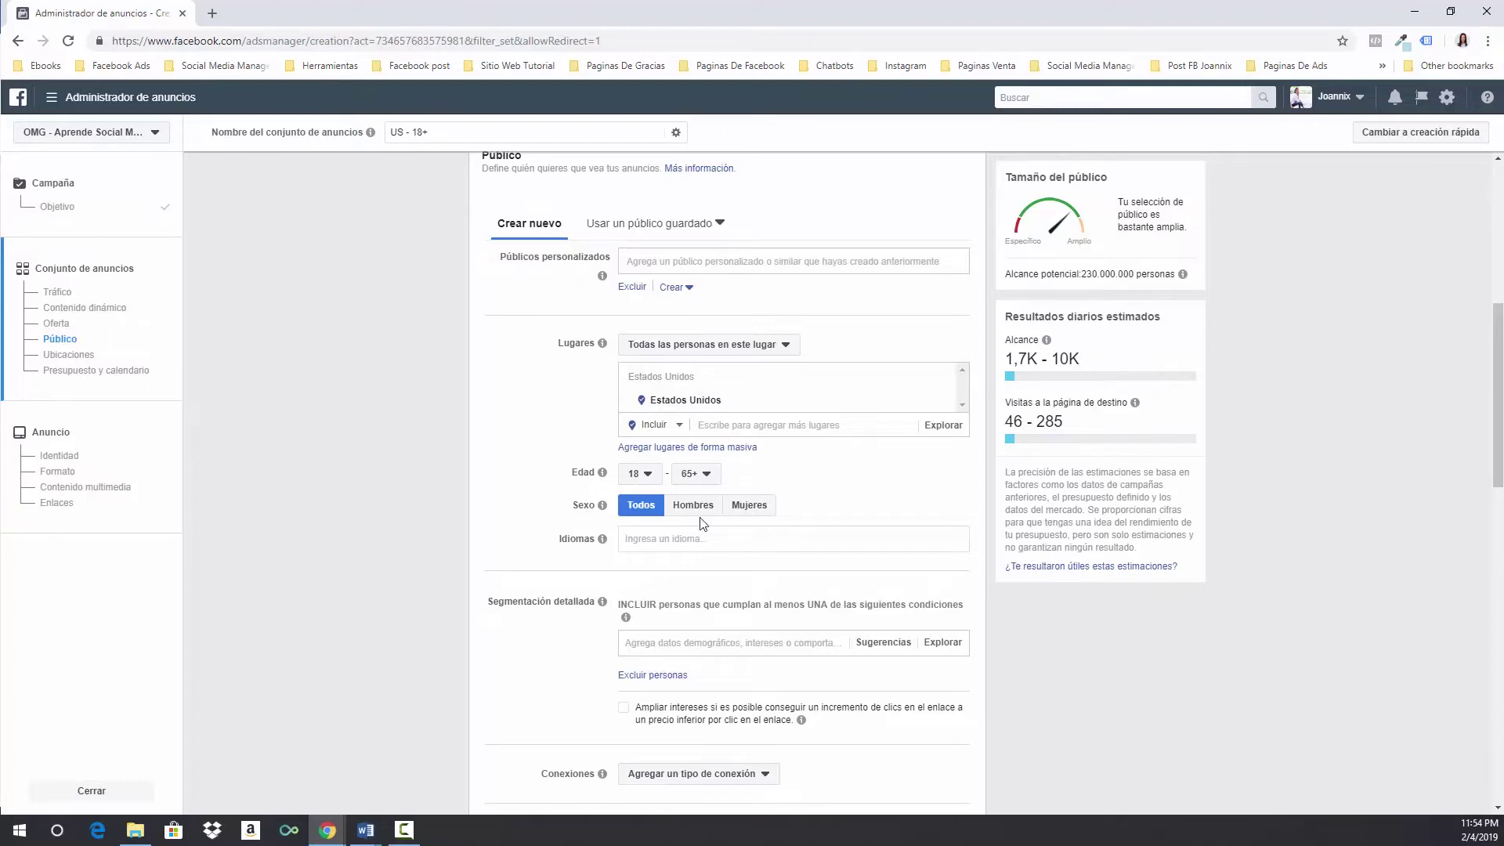
click(628, 539)
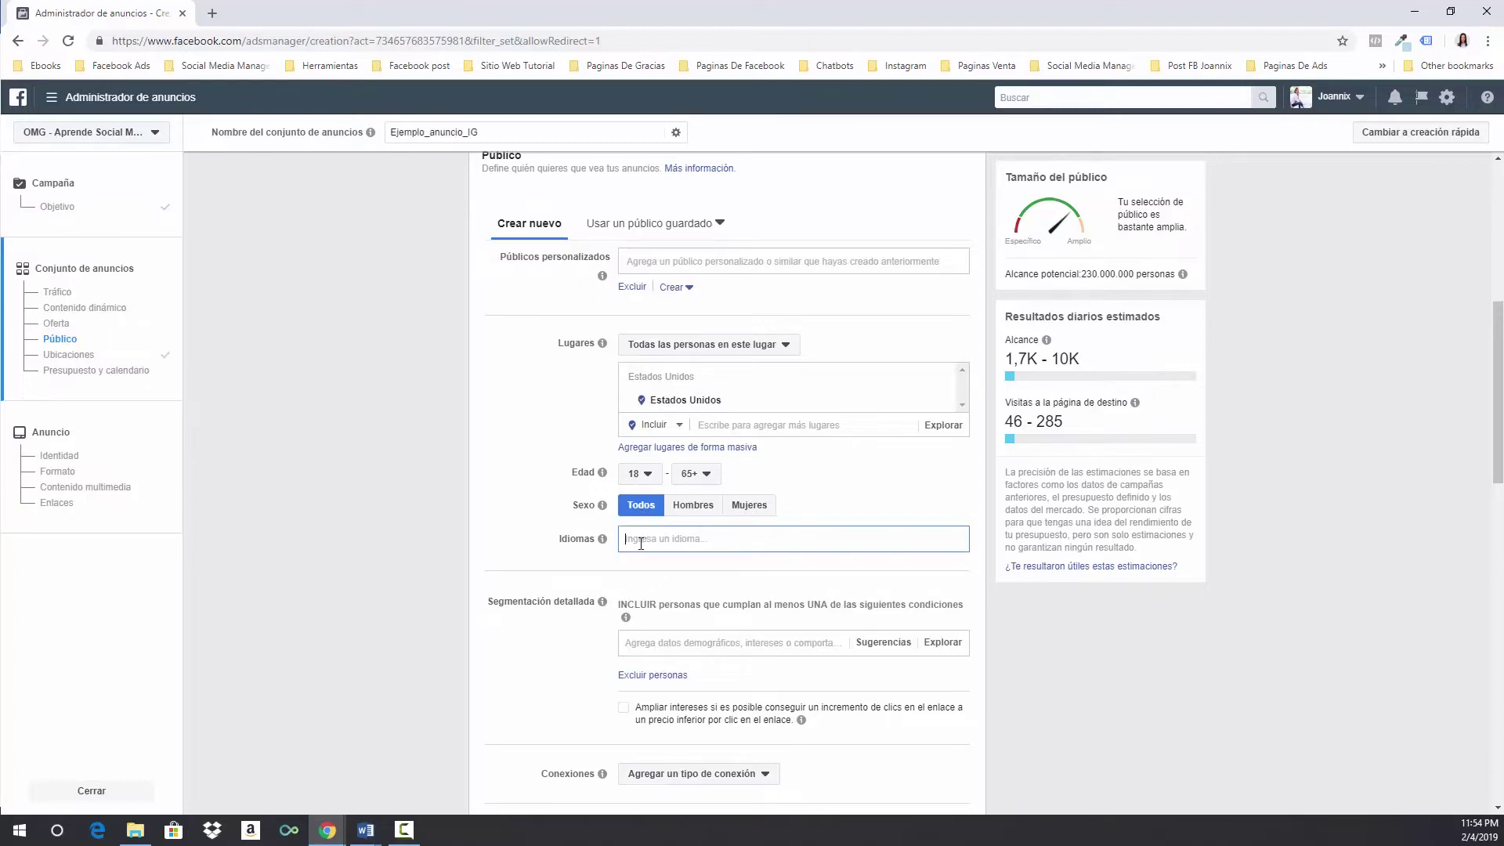
scroll(564, 531, up, 2)
scroll(580, 525, down, 3)
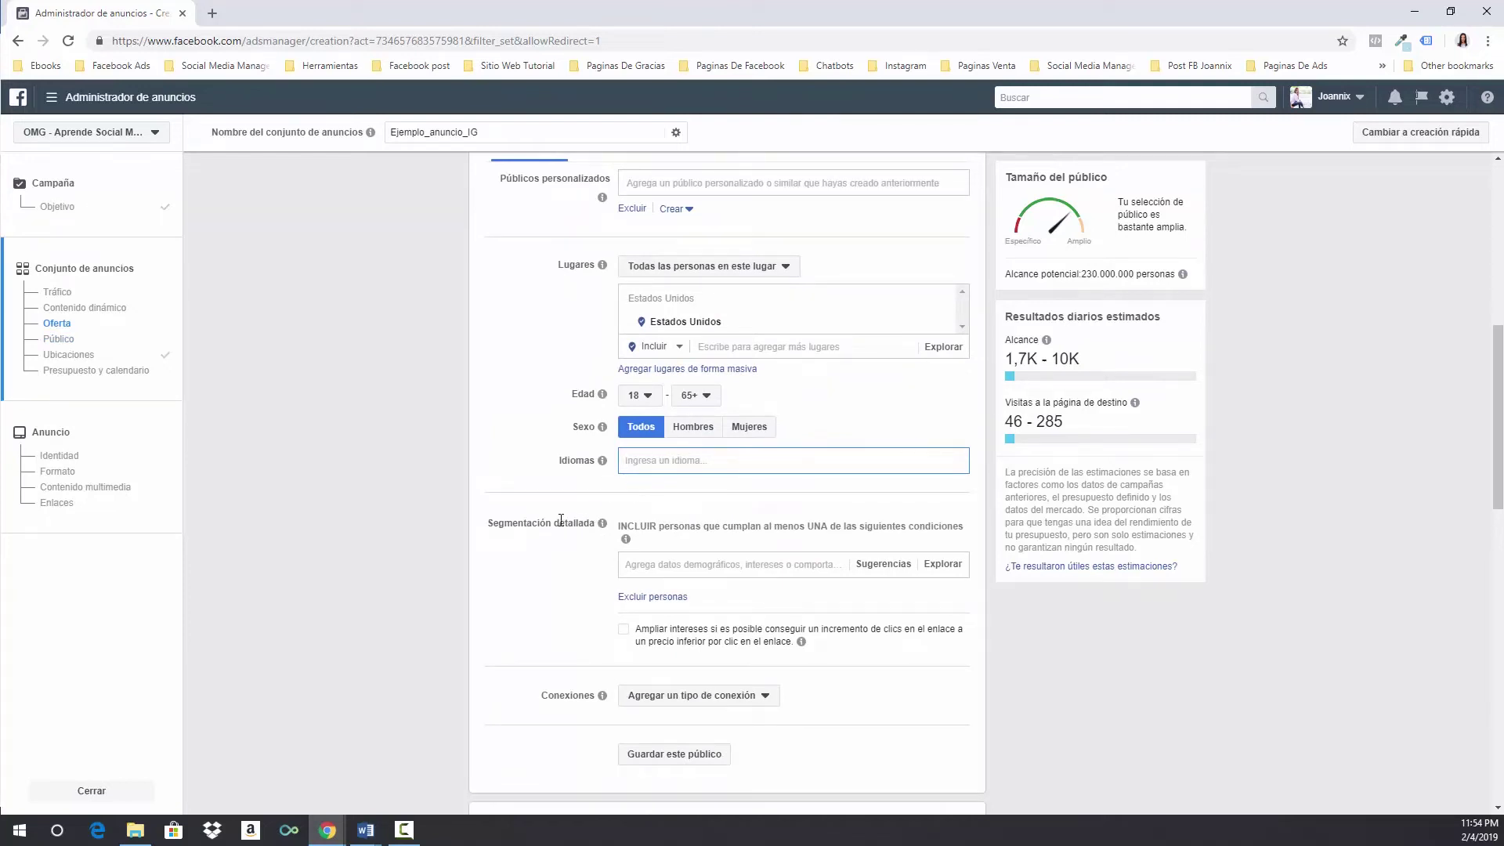
scroll(581, 510, down, 1)
scroll(580, 510, down, 1)
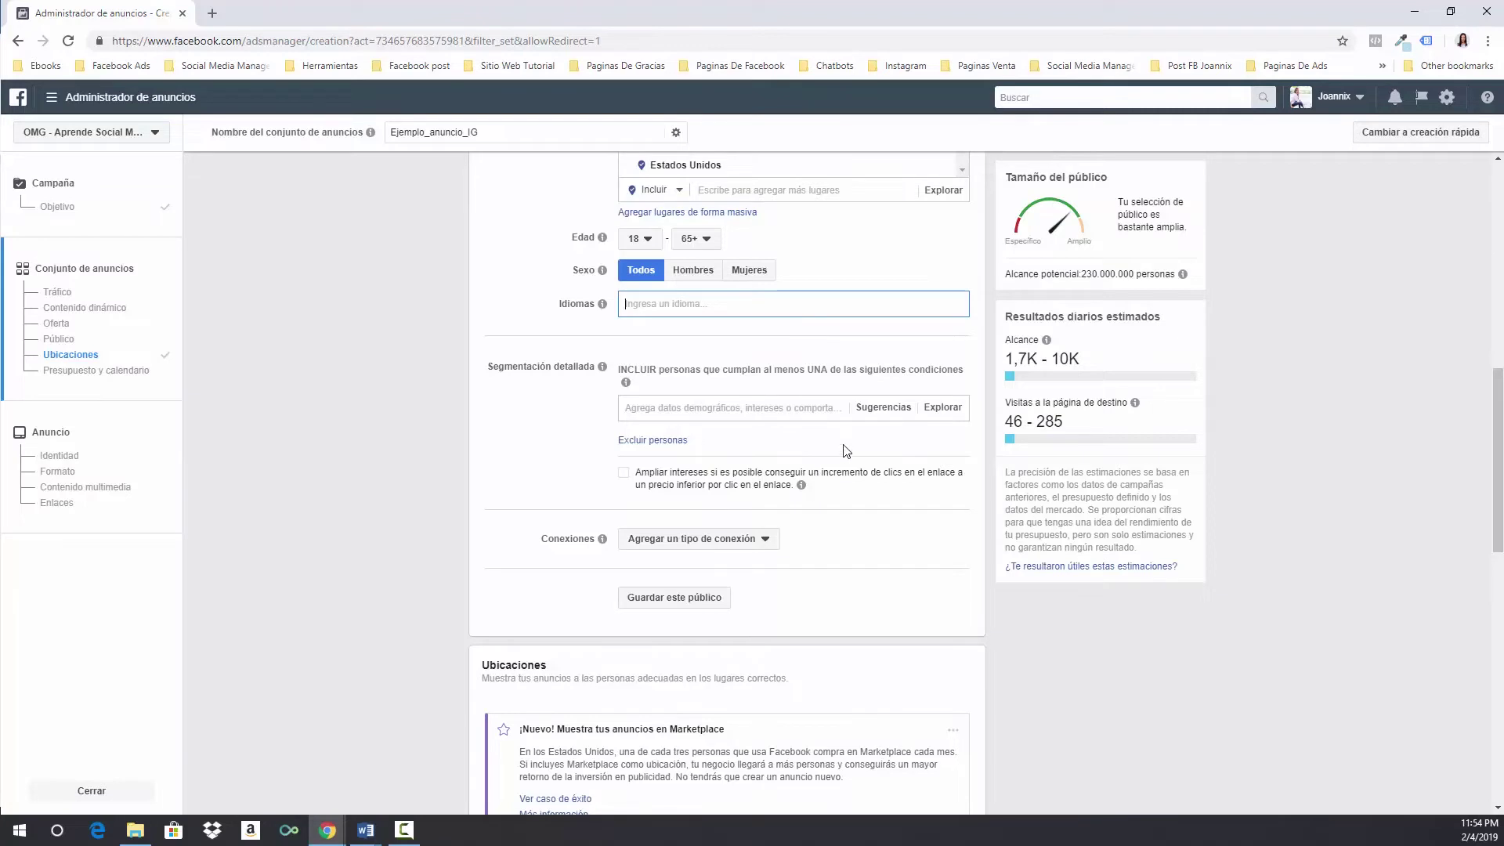
scroll(846, 450, up, 3)
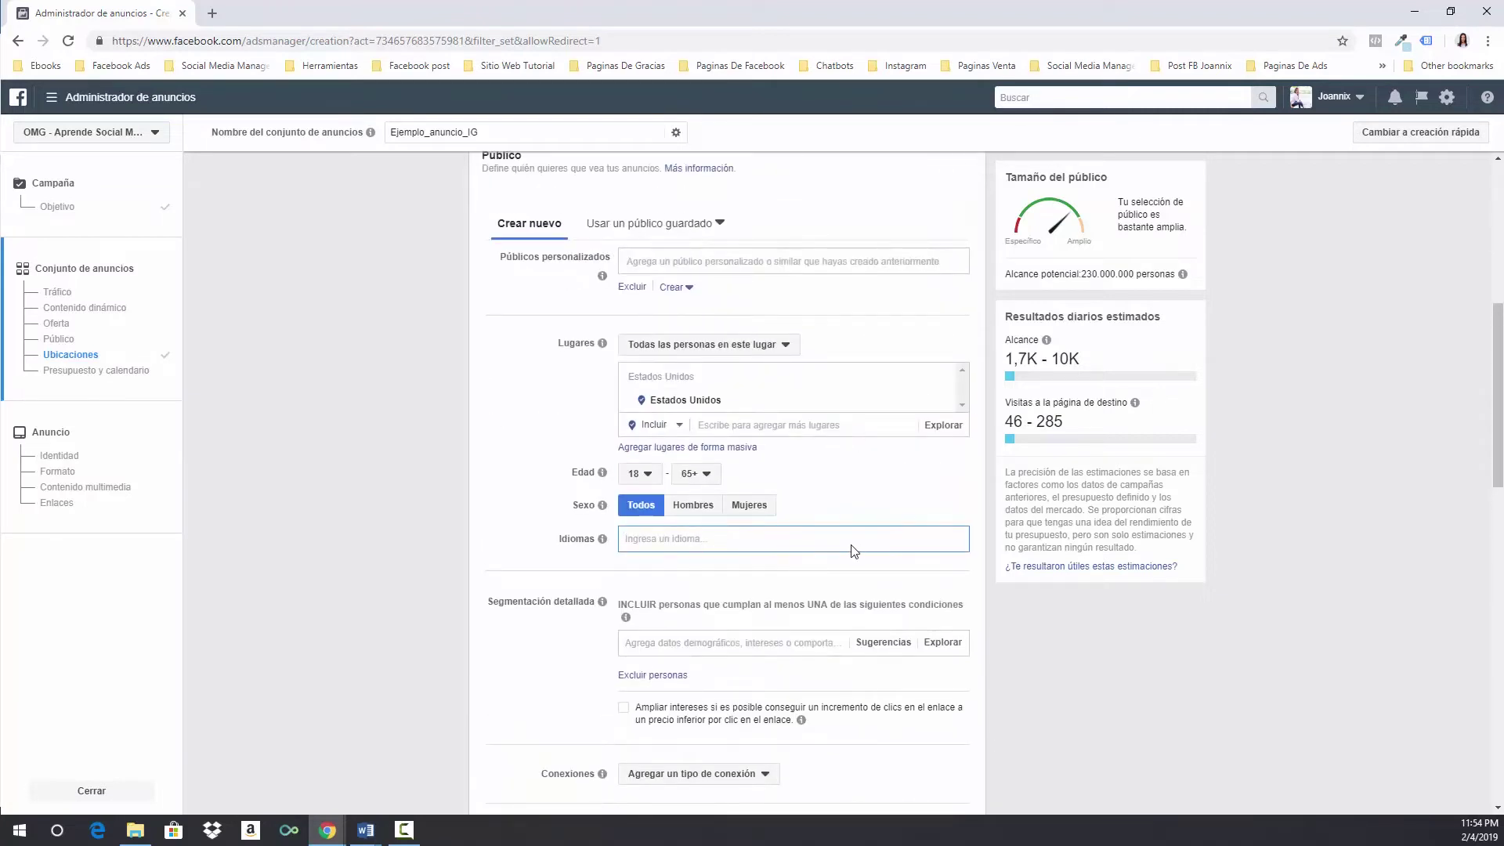
scroll(854, 548, up, 1)
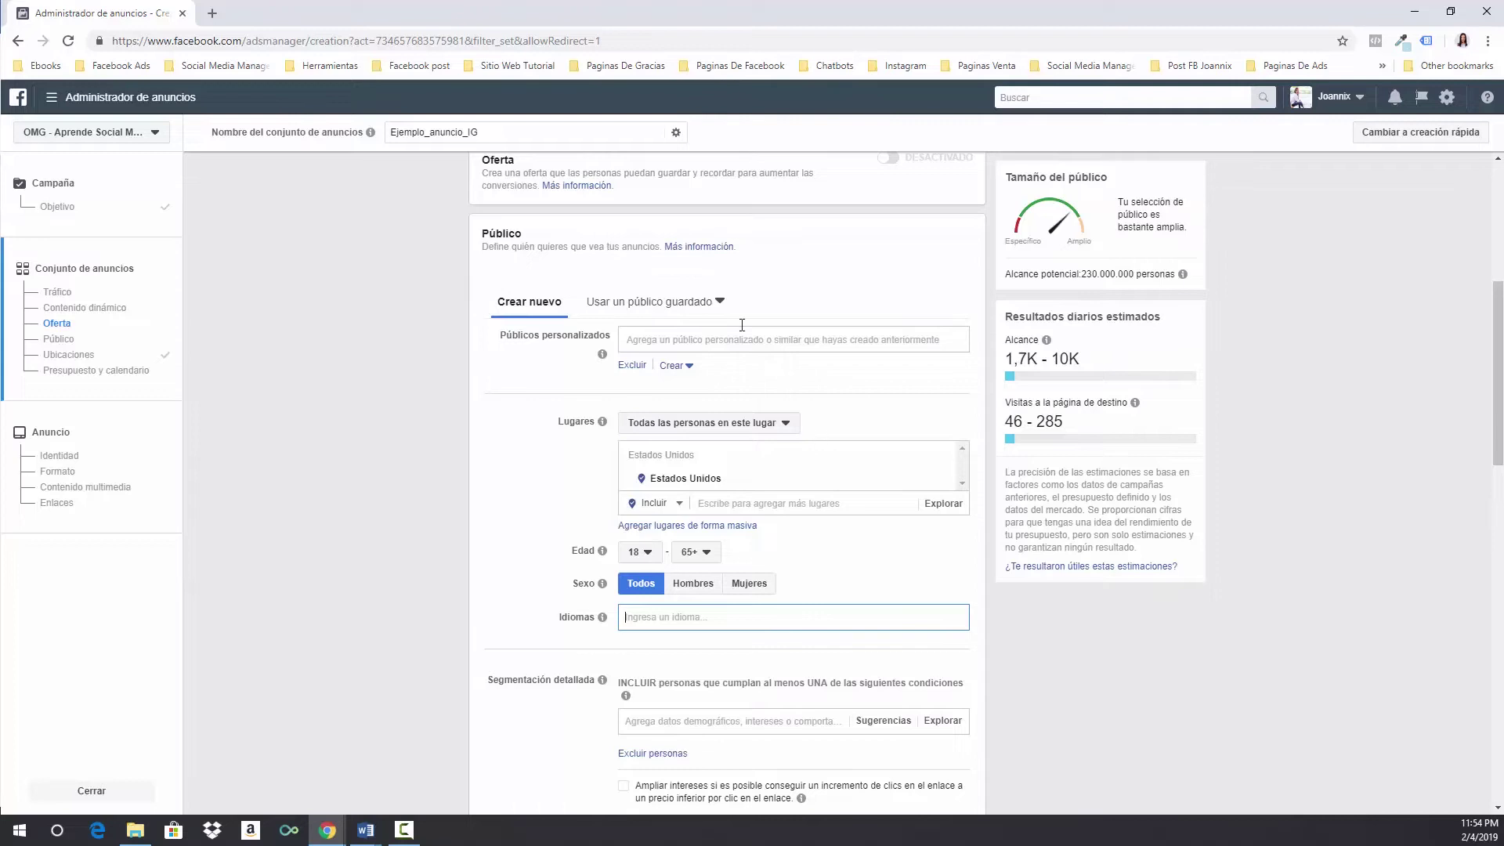
scroll(1294, 488, down, 8)
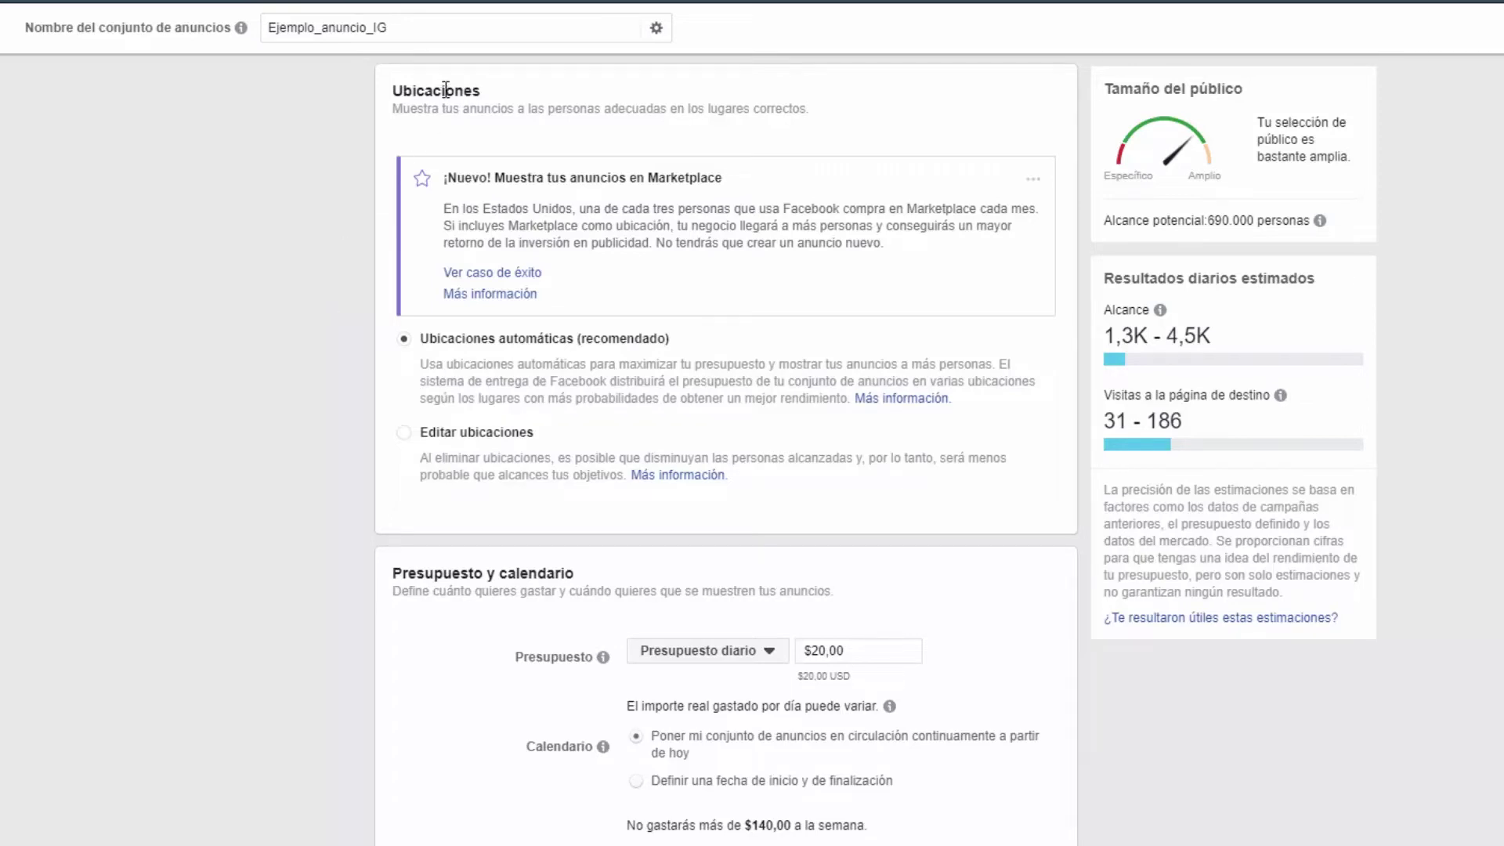
Step: Switch the ad set to manual placements (Editar ubicaciones) and deselect all Facebook placements
click(405, 433)
scroll(235, 342, down, 6)
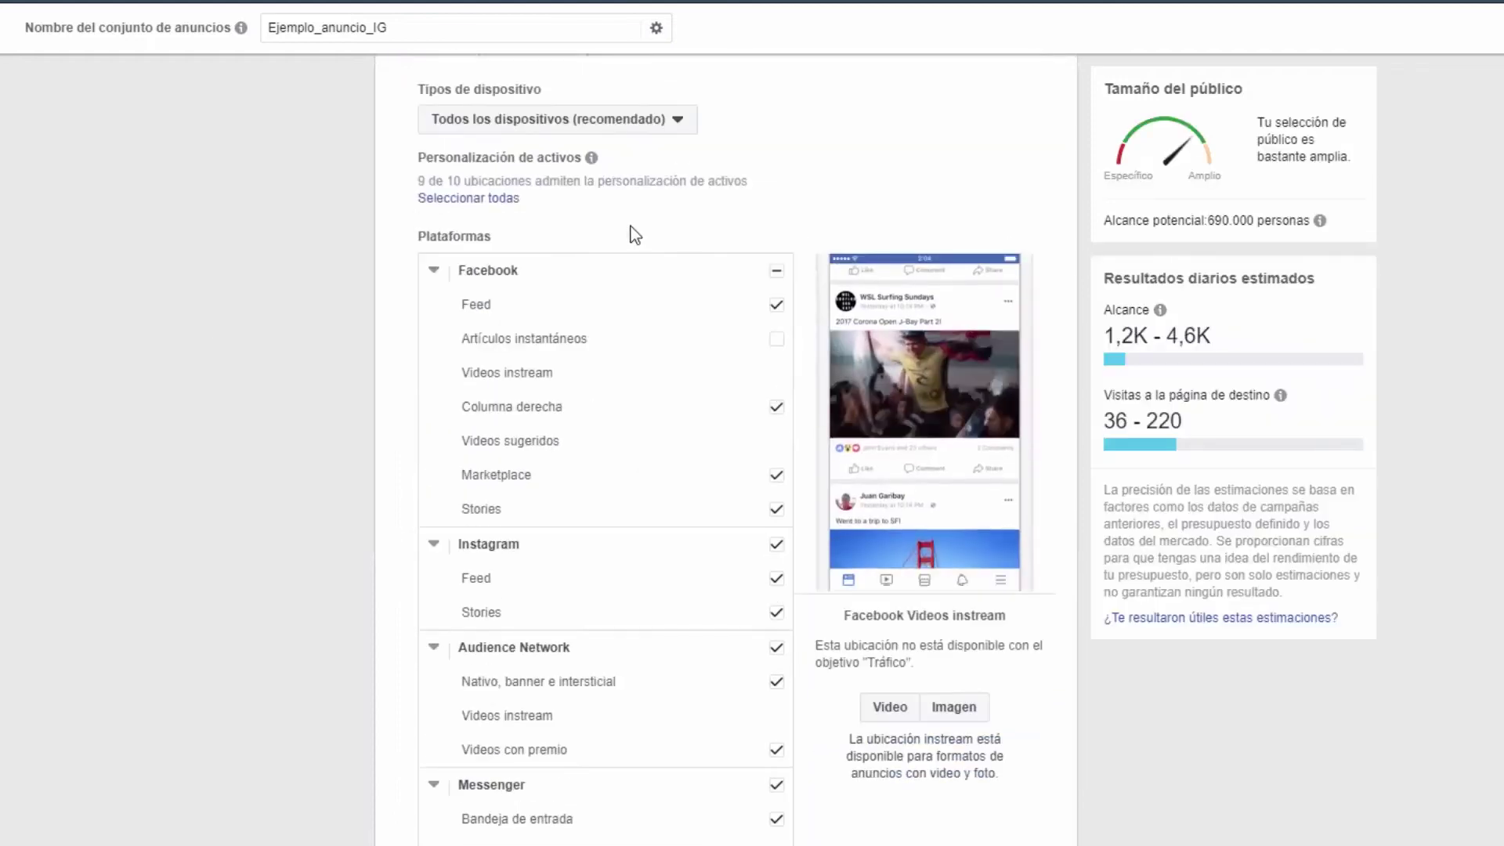
click(776, 305)
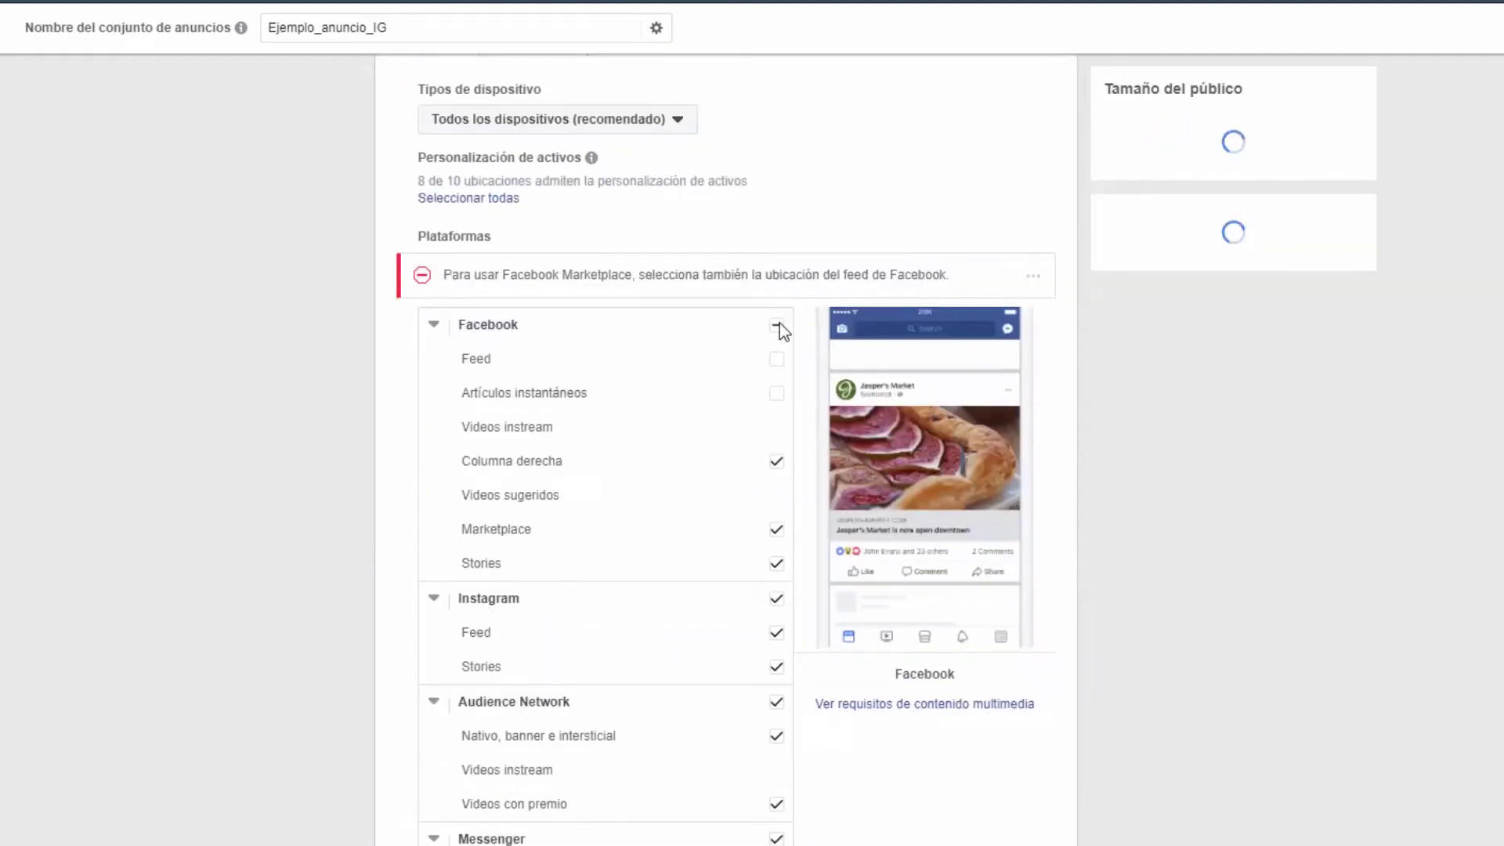
click(778, 325)
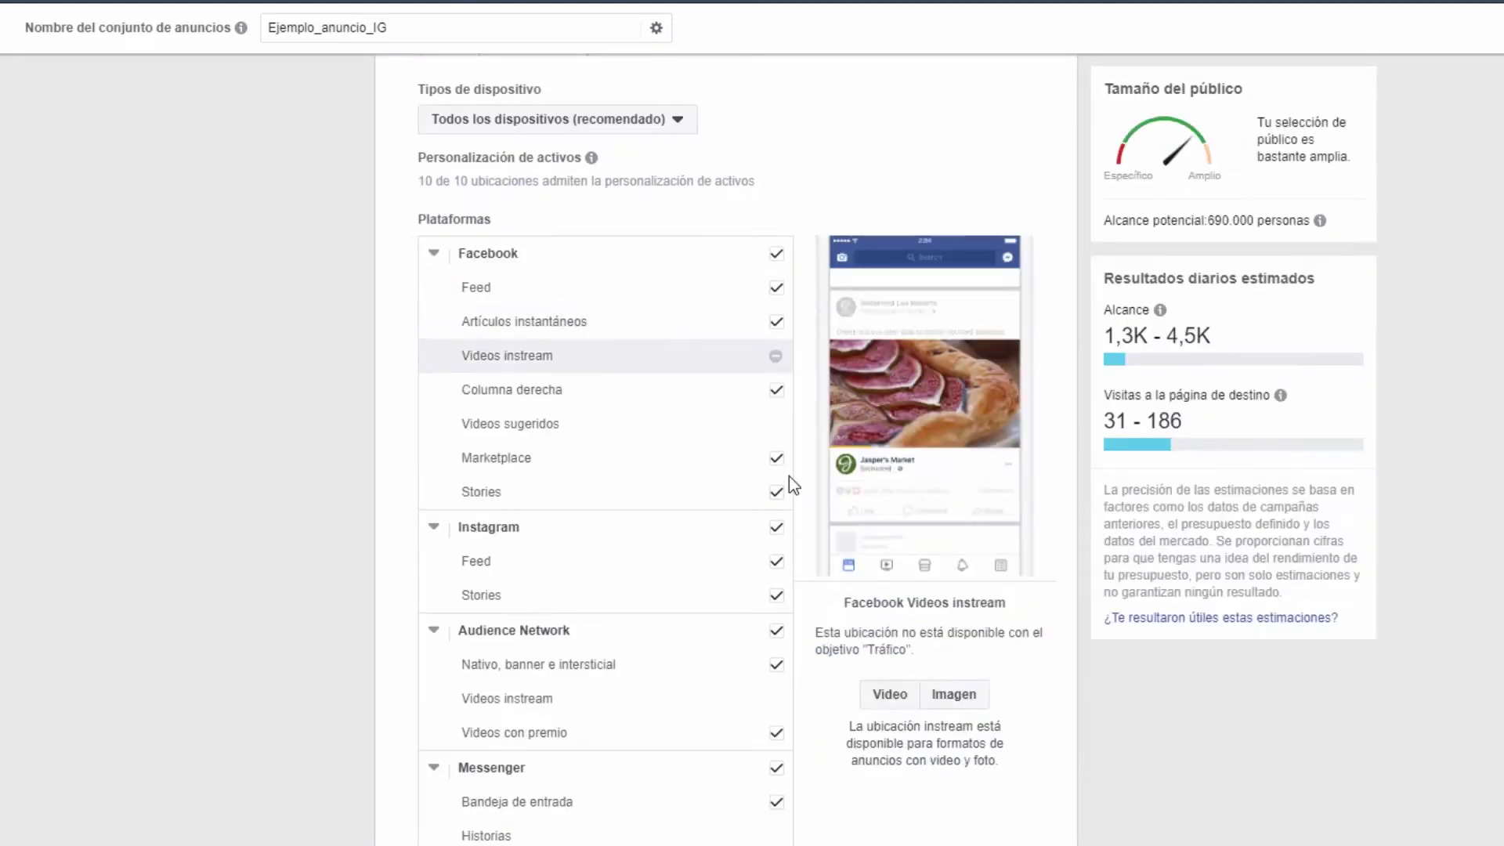
click(776, 254)
Step: Deselect the Audience Network and Messenger placements
scroll(750, 398, down, 4)
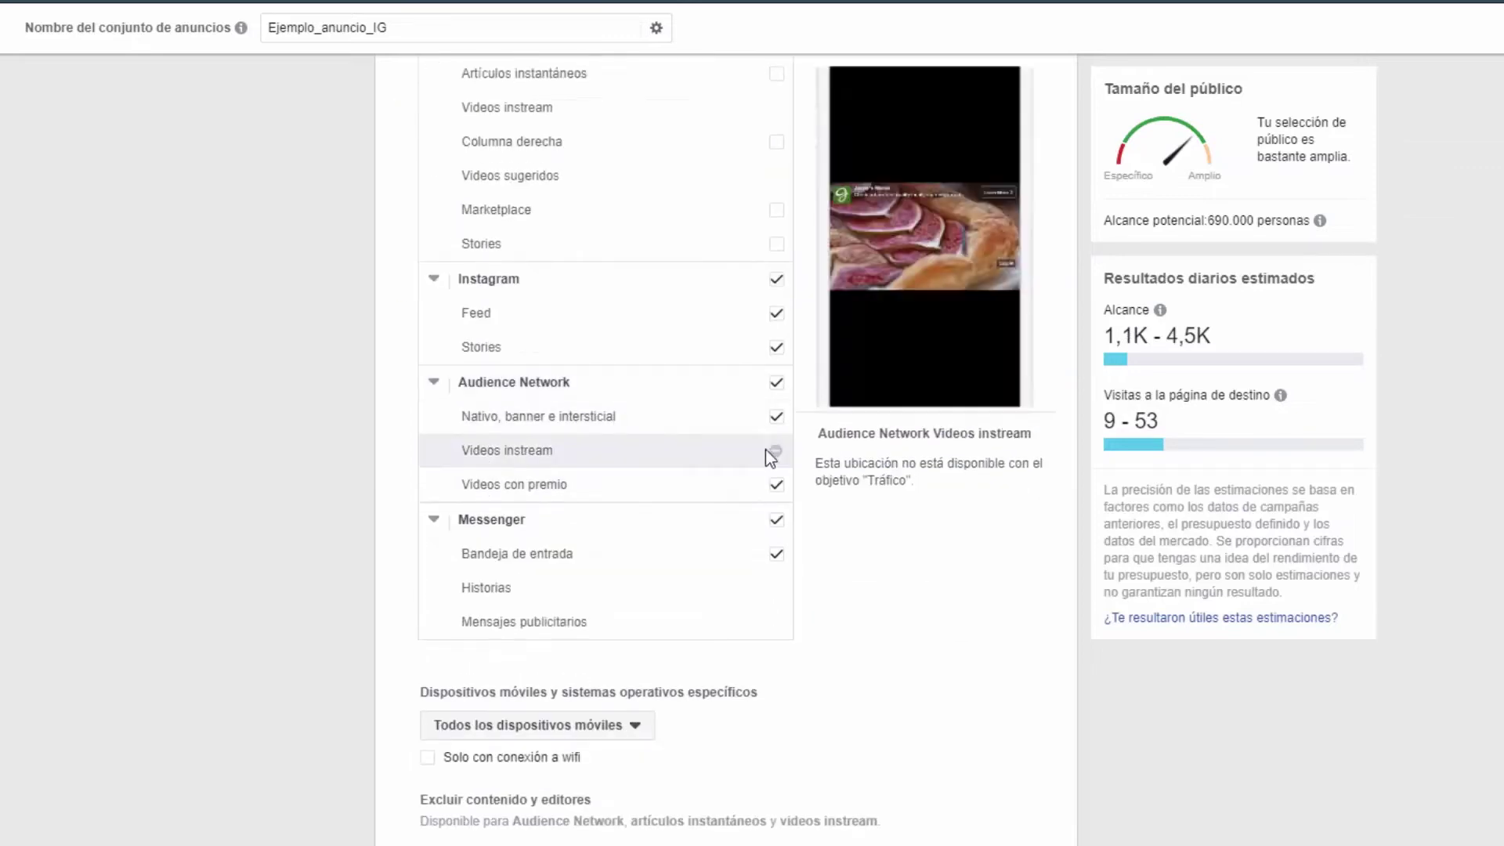
click(777, 383)
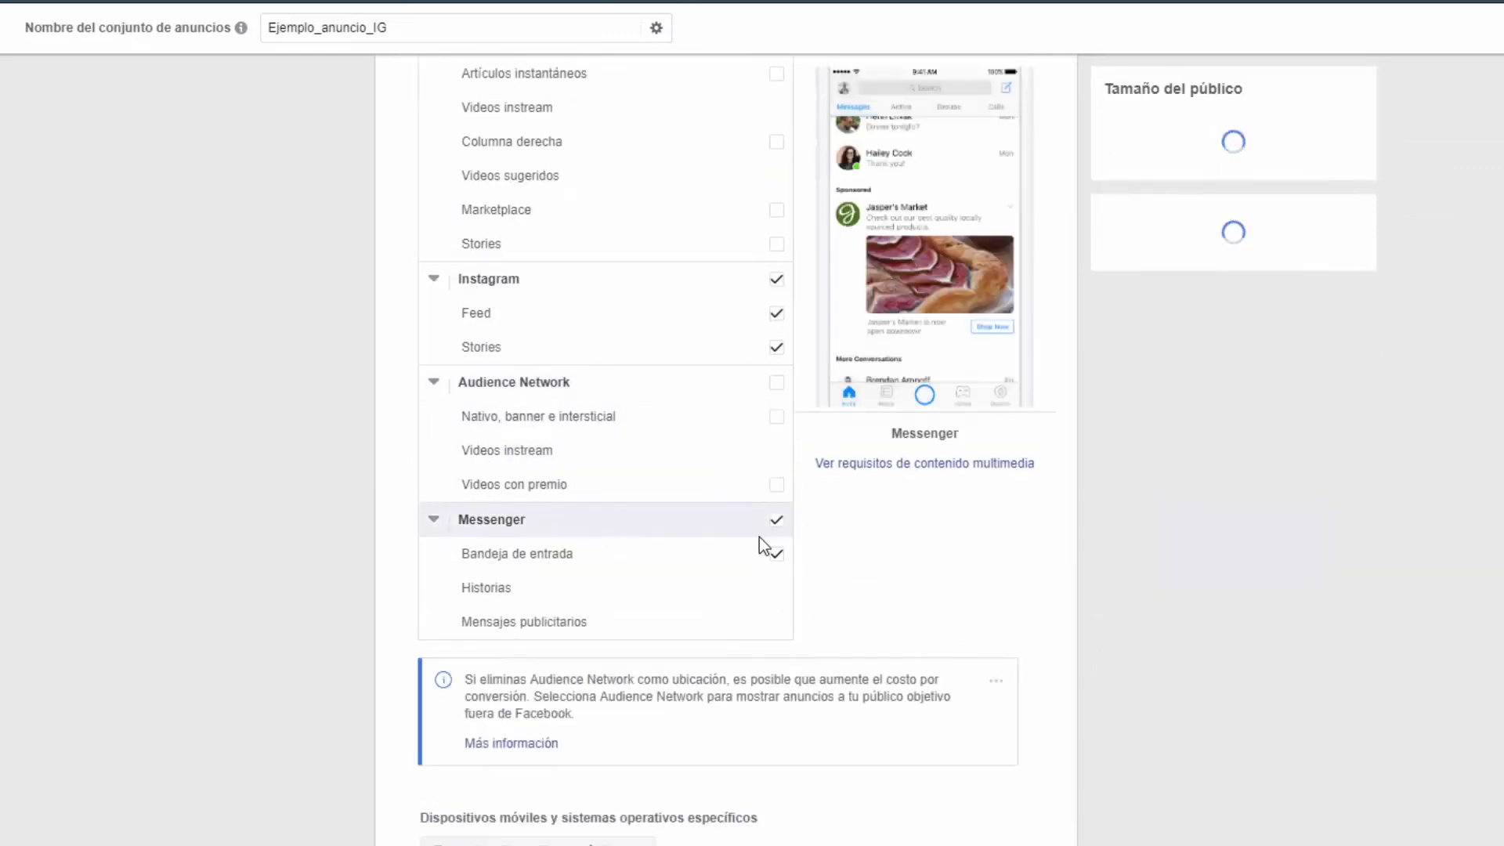
click(777, 520)
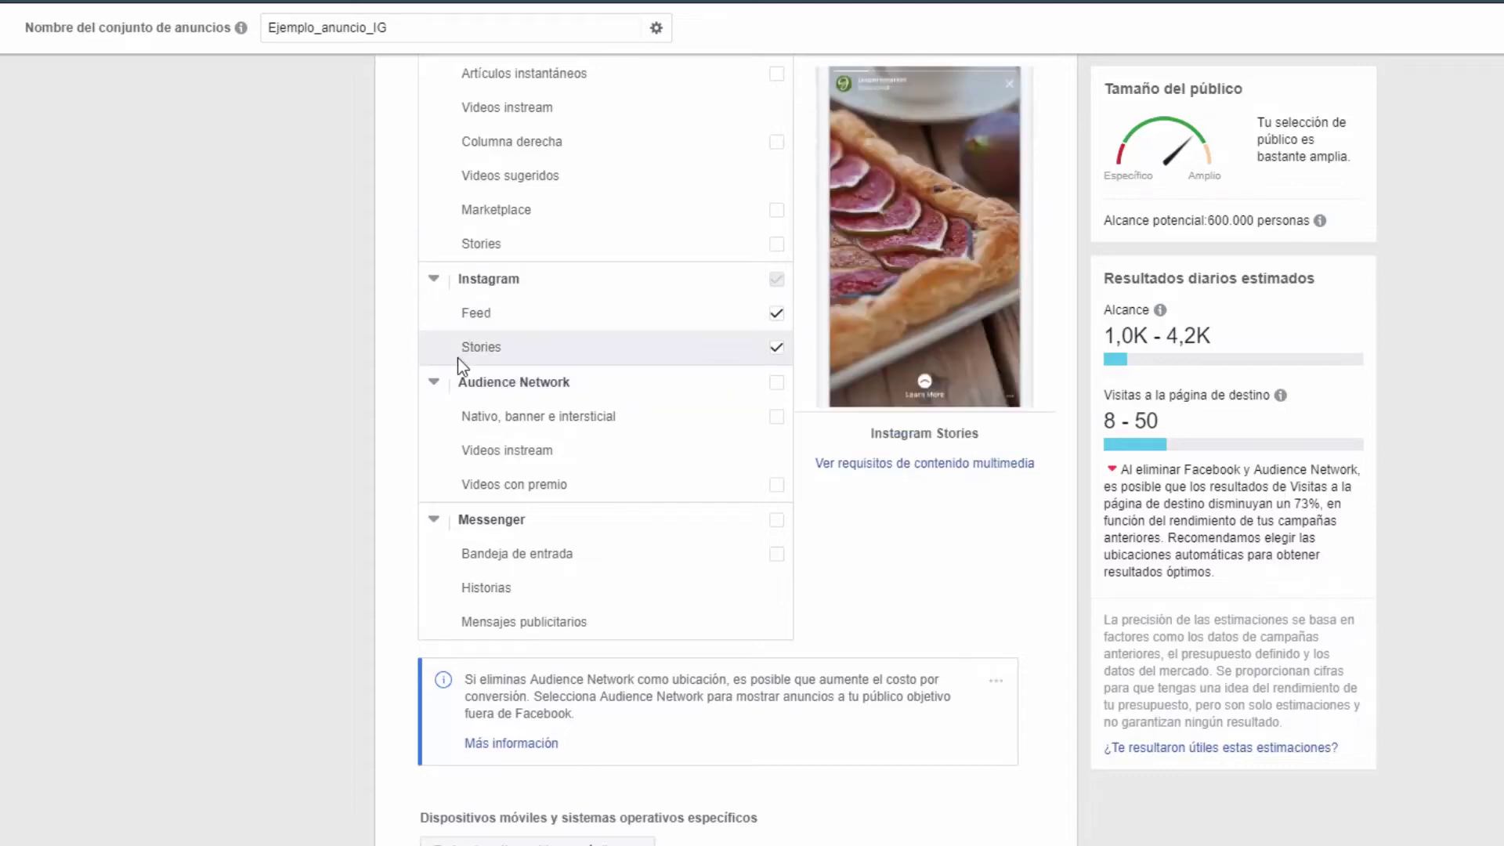
Step: Deselect the Instagram Feed placement so the ad set runs only in Instagram Stories
scroll(705, 447, up, 1)
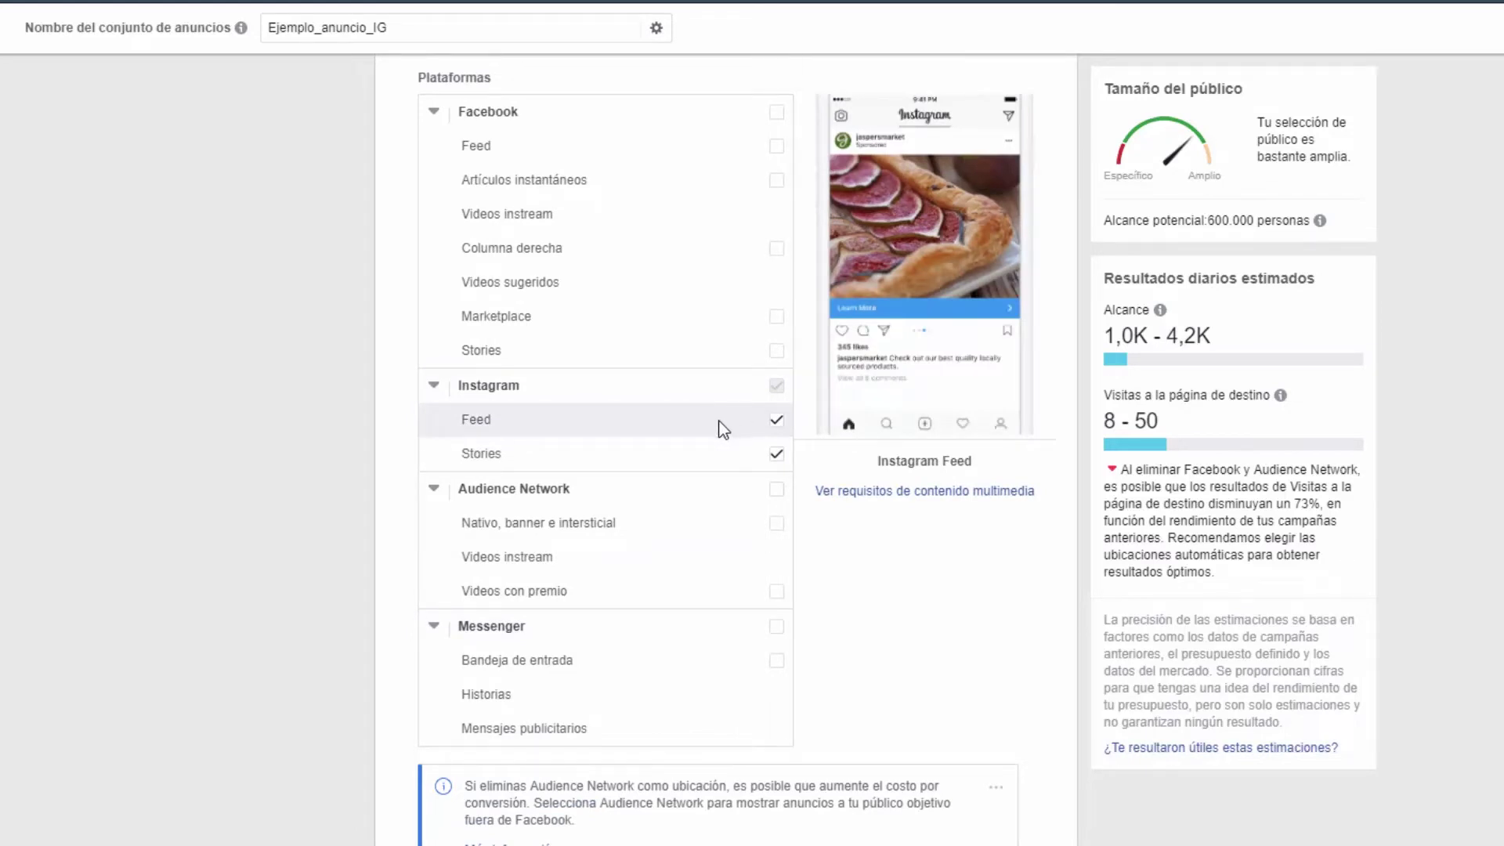
double_click(665, 460)
click(401, 504)
click(777, 422)
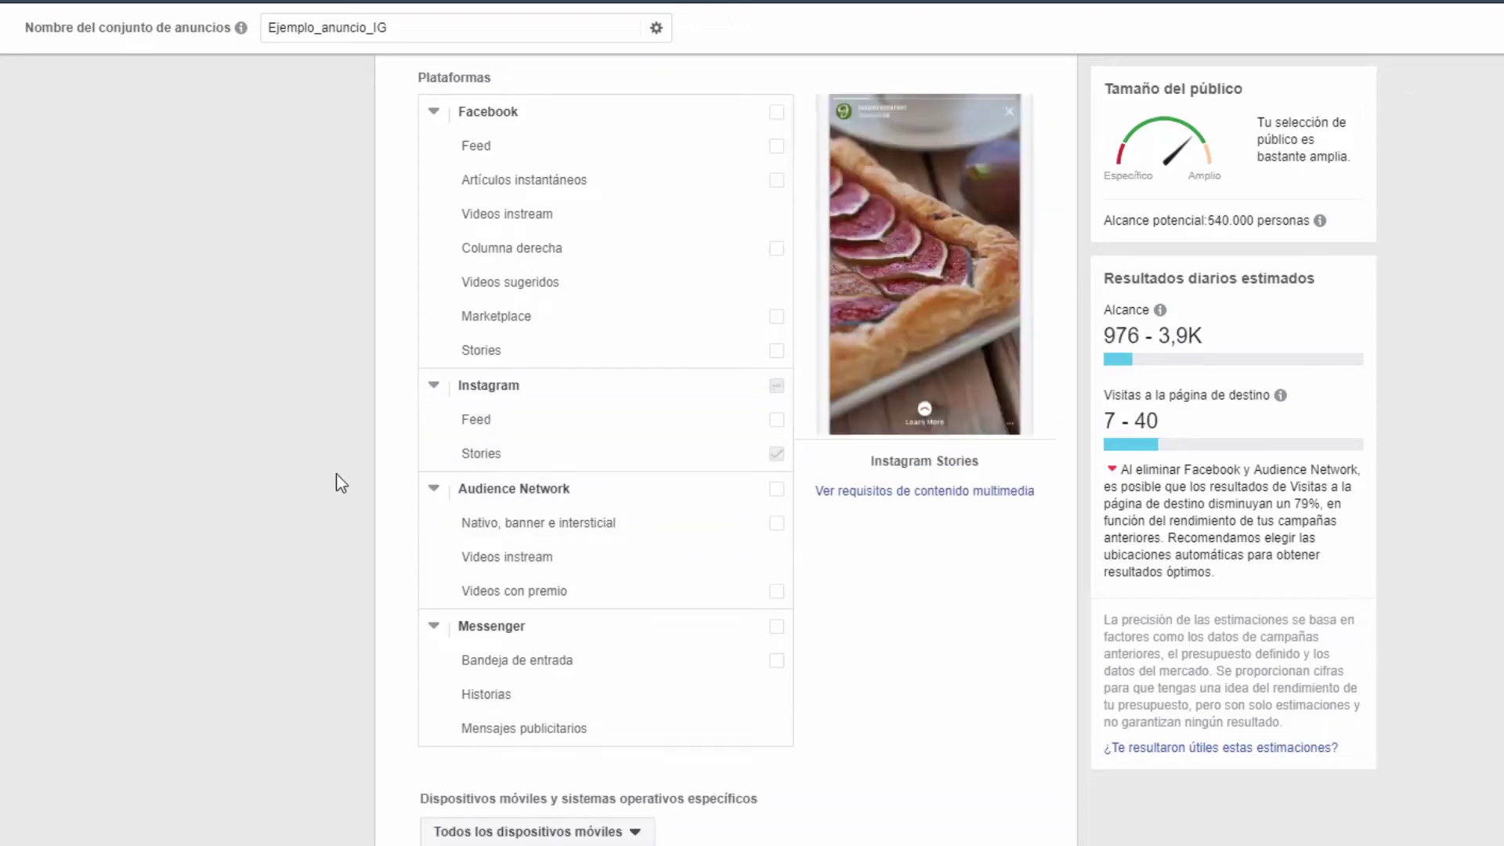
Step: Change the daily budget amount in the ad set's budget and schedule section
scroll(341, 482, down, 4)
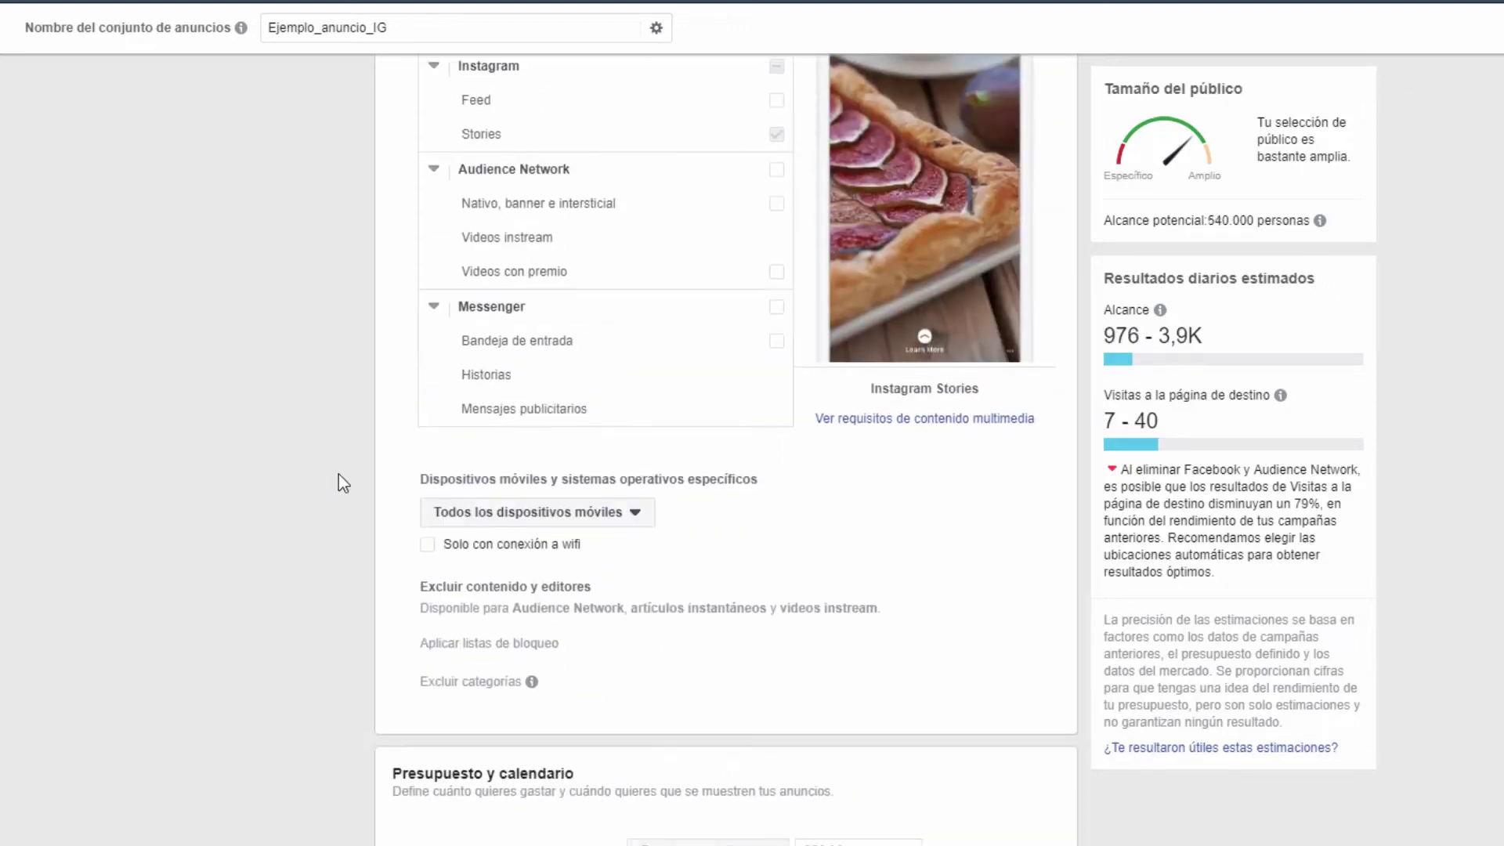
scroll(338, 473, down, 7)
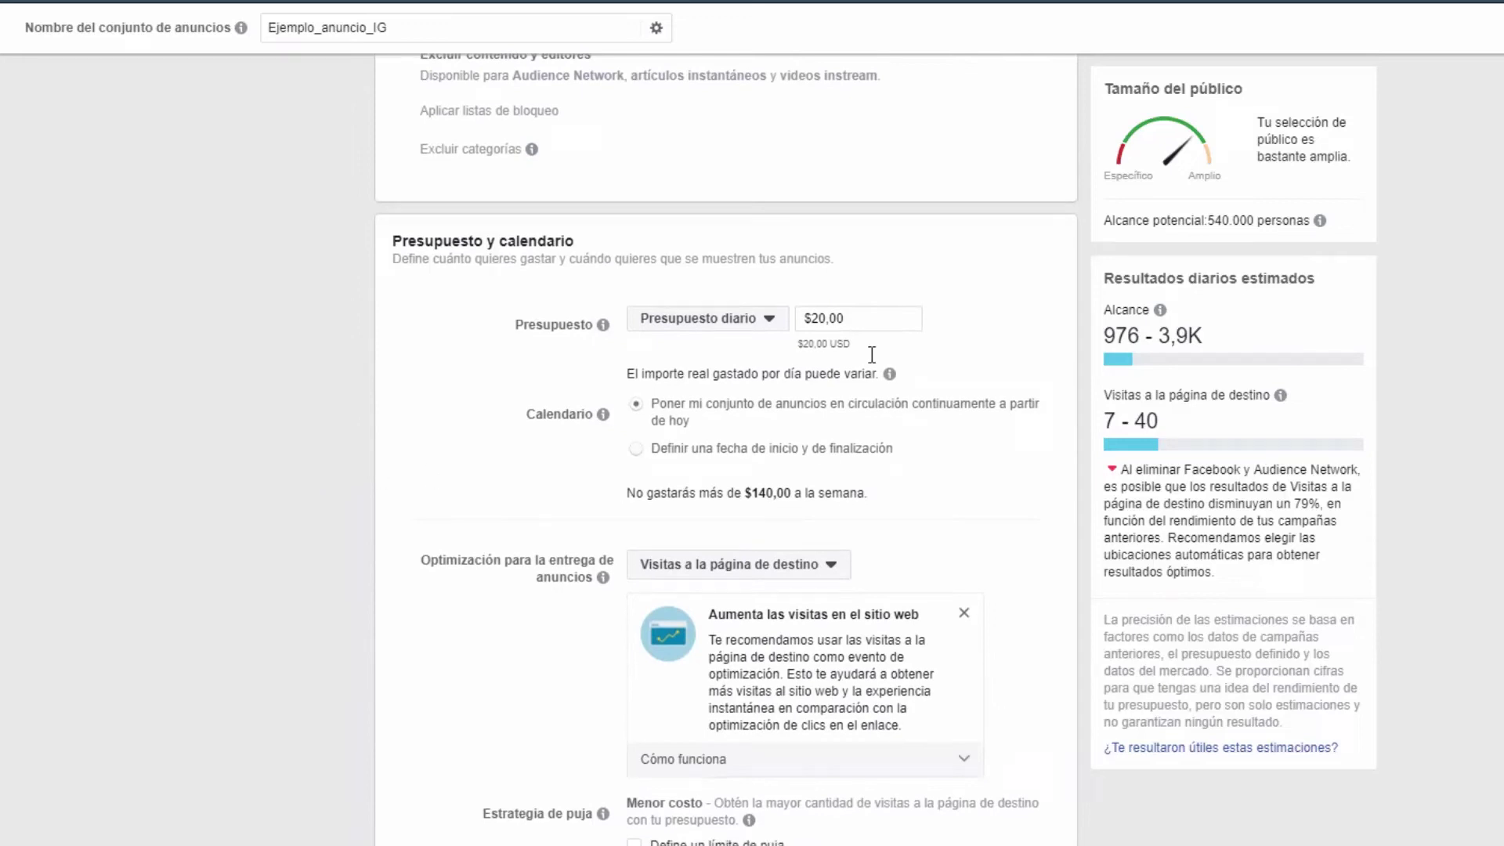
scroll(630, 462, down, 1)
double_click(818, 210)
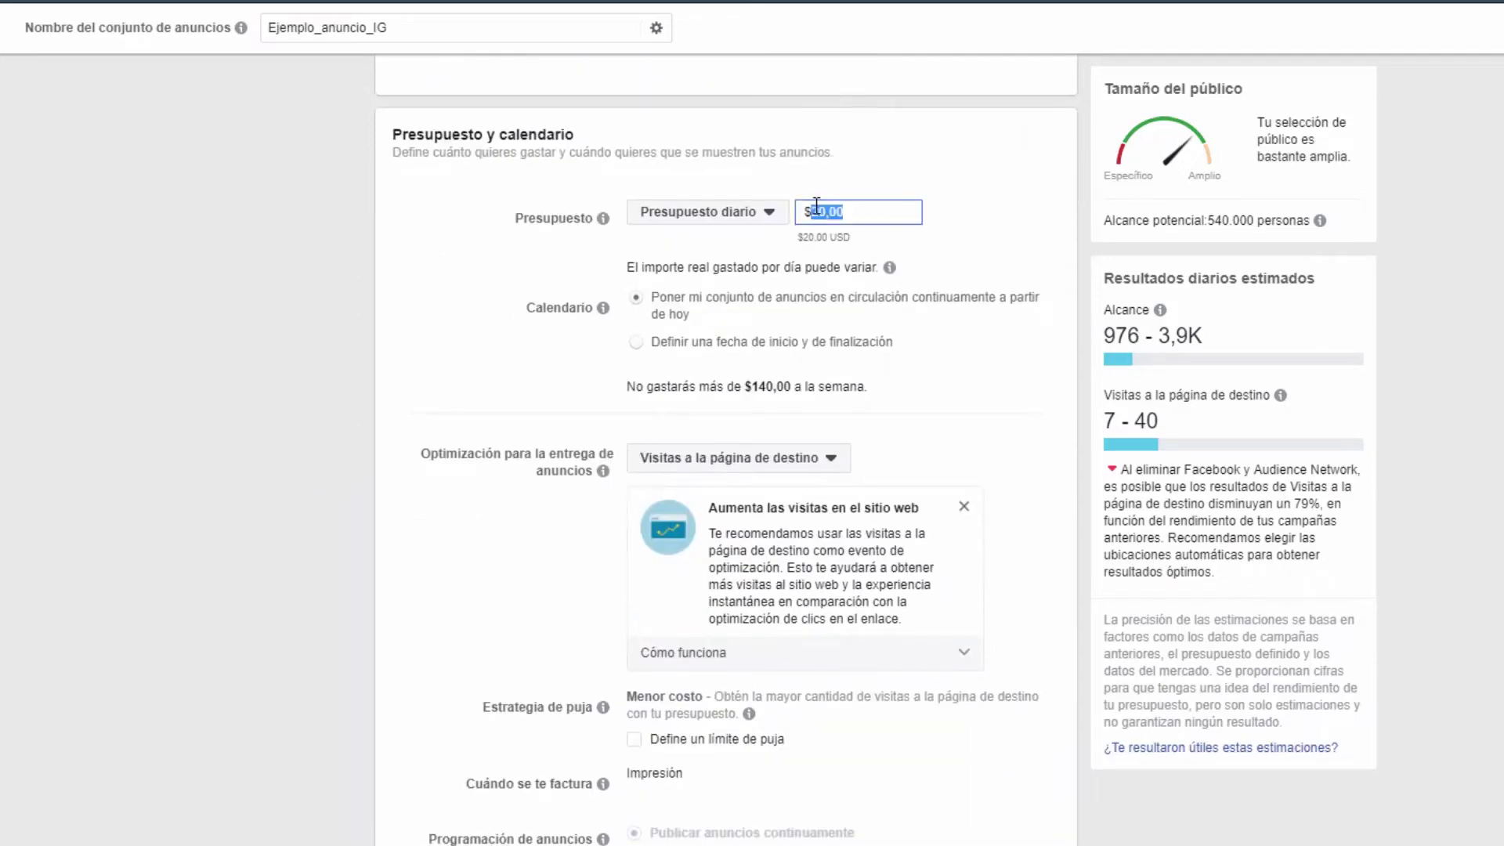
click(818, 247)
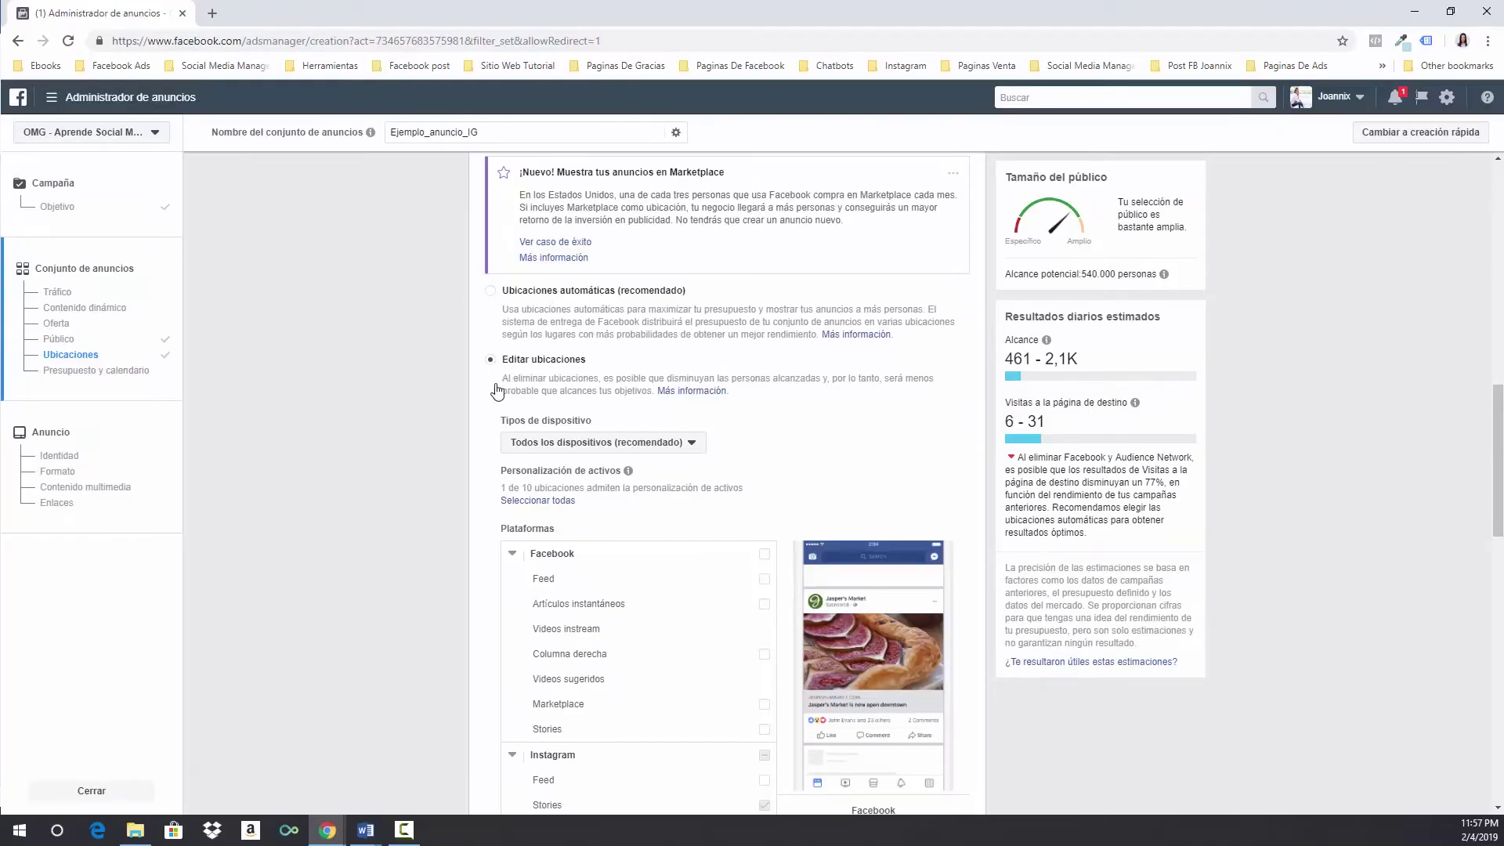
Step: Recheck the selected placements and continue to the ad setup
scroll(458, 400, down, 3)
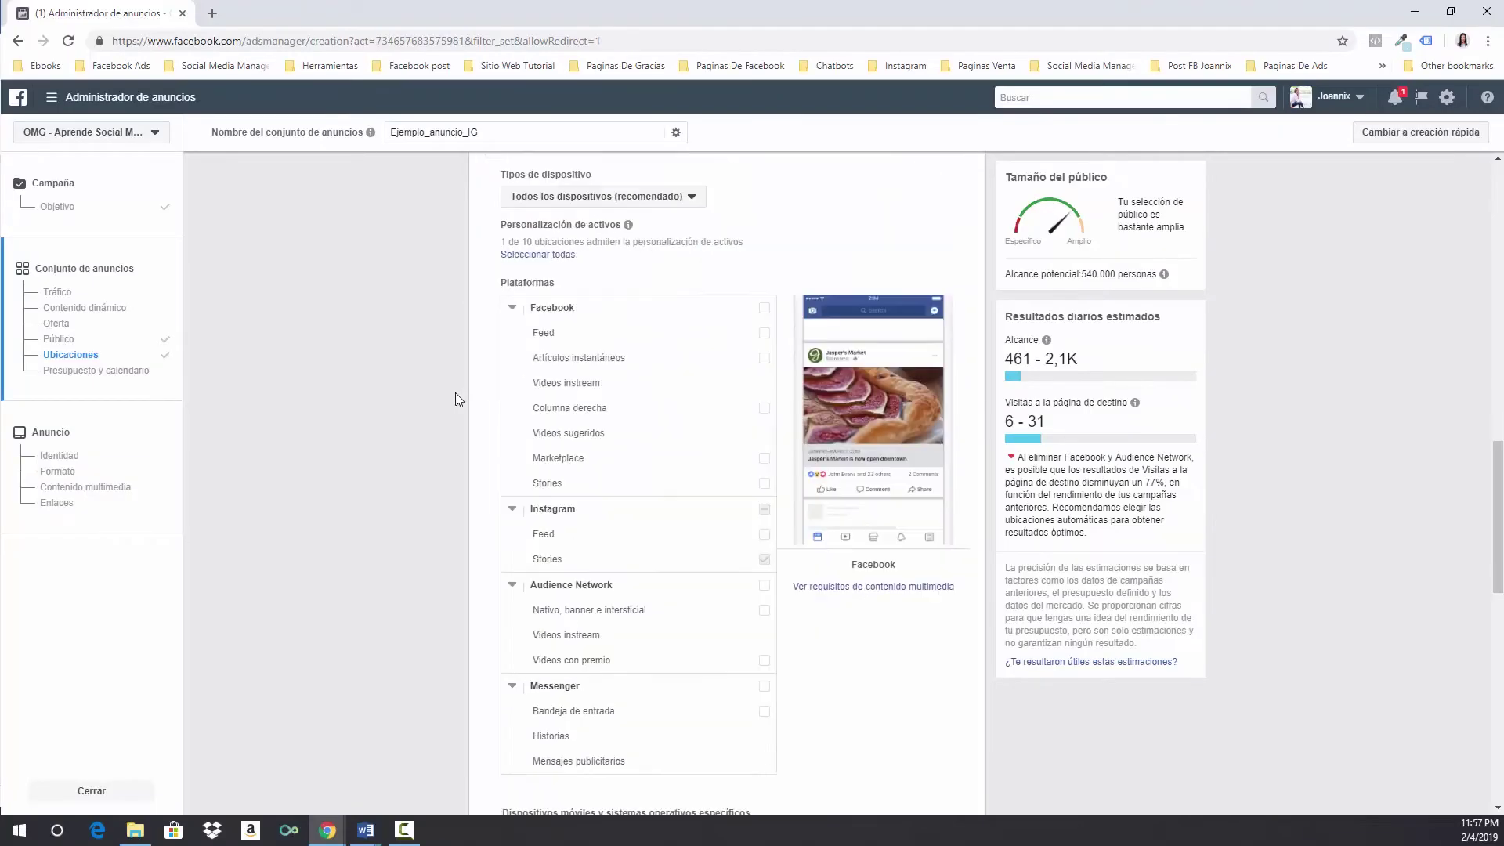
scroll(459, 400, down, 1)
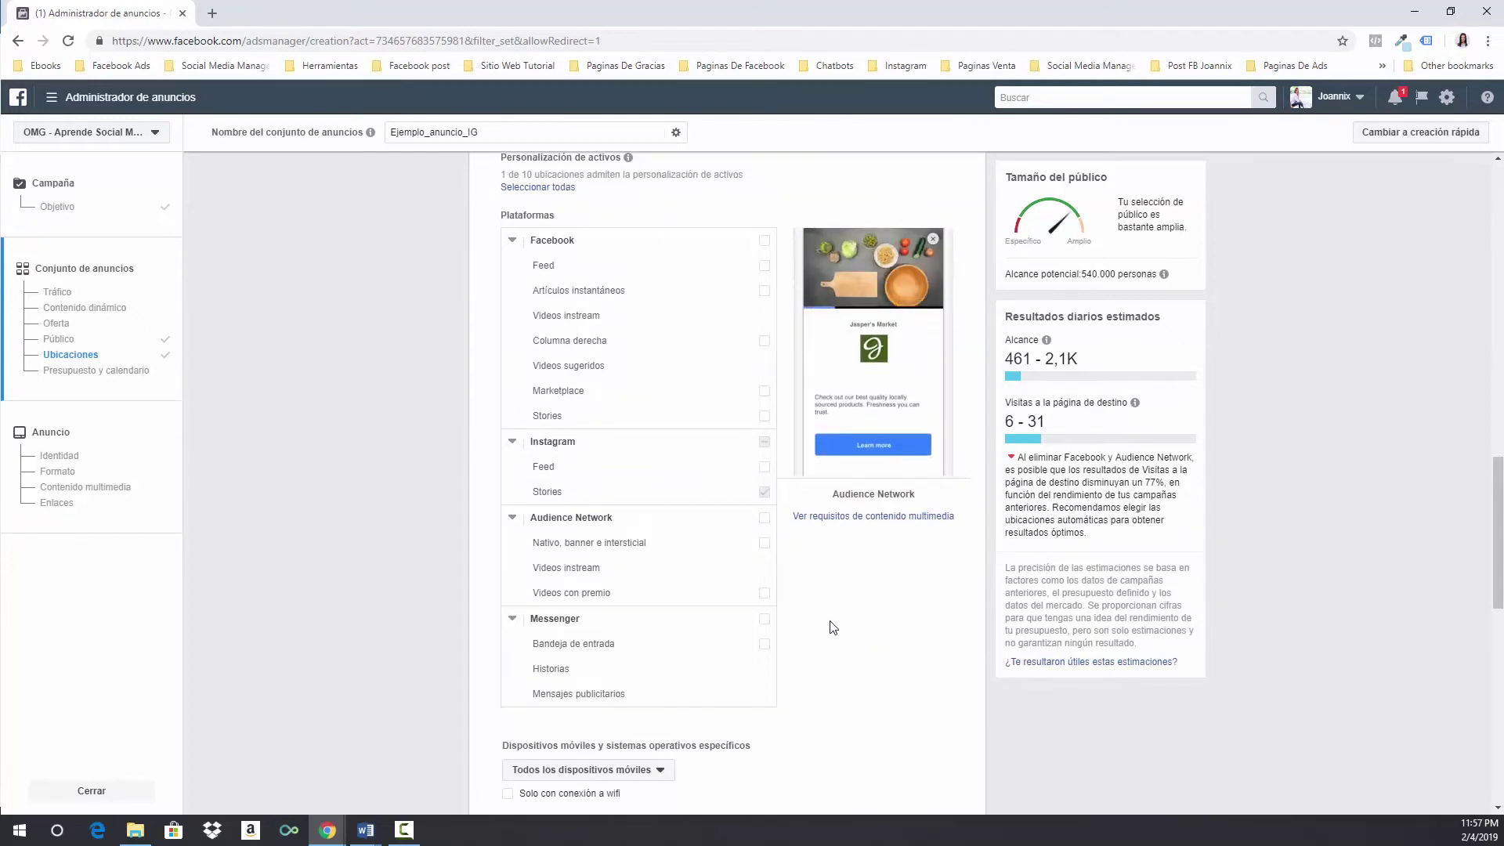
scroll(862, 595, down, 7)
scroll(857, 406, down, 3)
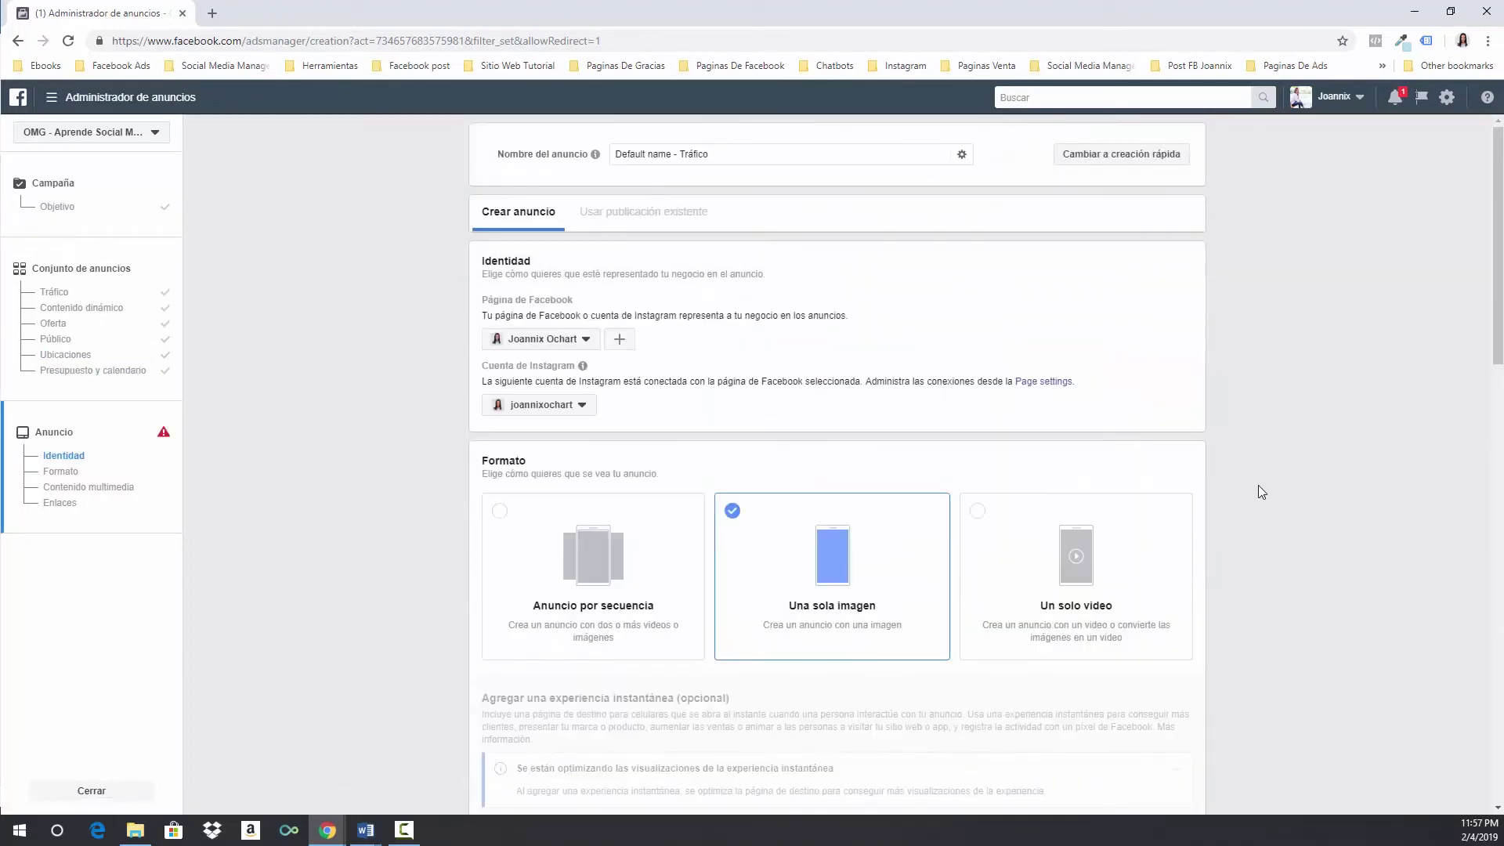
Step: Name the ad Ejemplo_anuncio_IG
click(714, 155)
drag(713, 154, 607, 156)
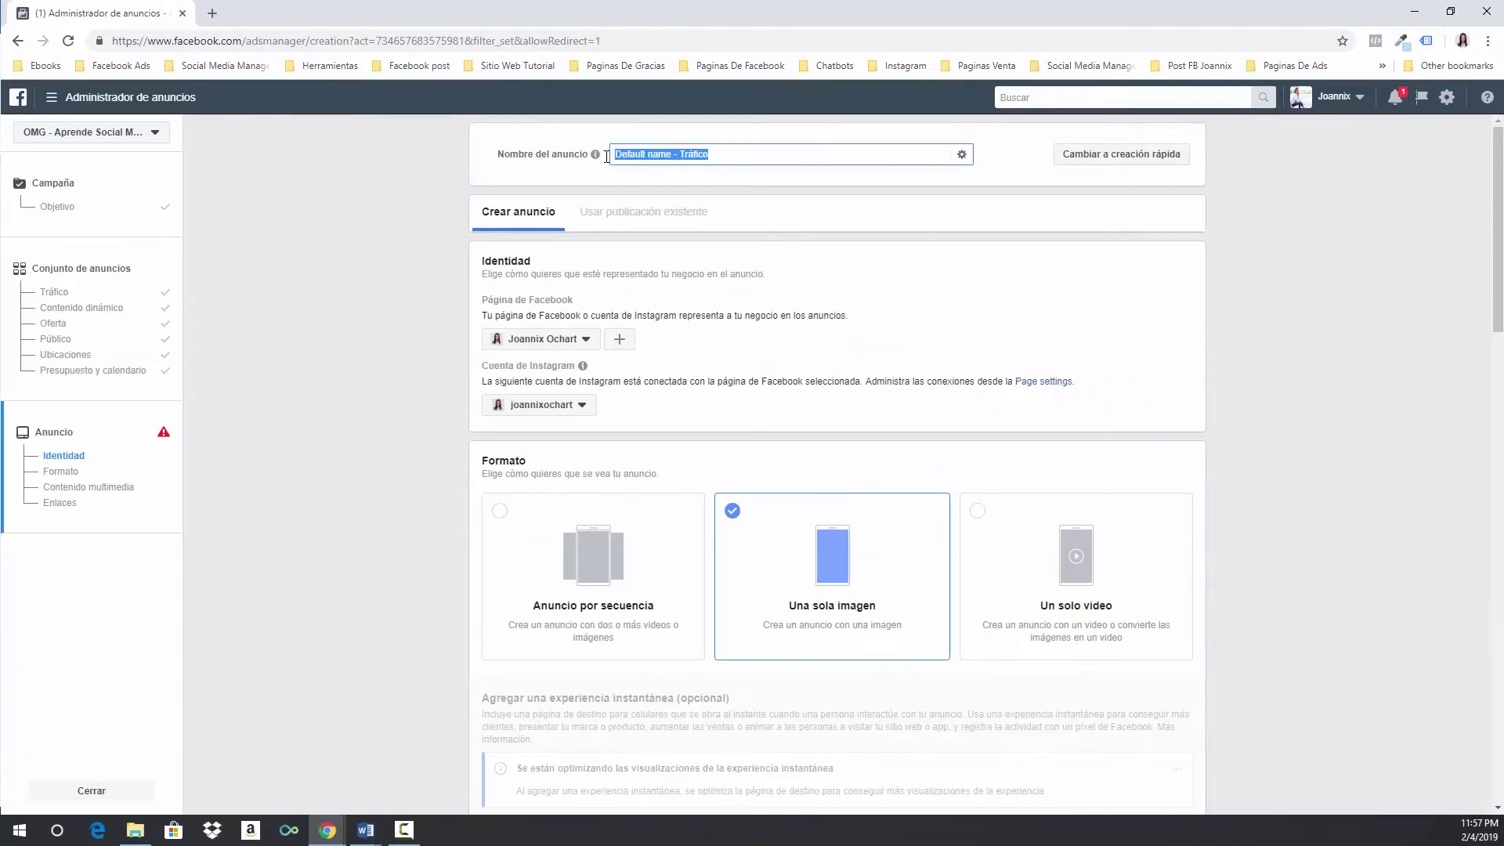
text(Ejemplo_anuncio_IG)
click(1231, 376)
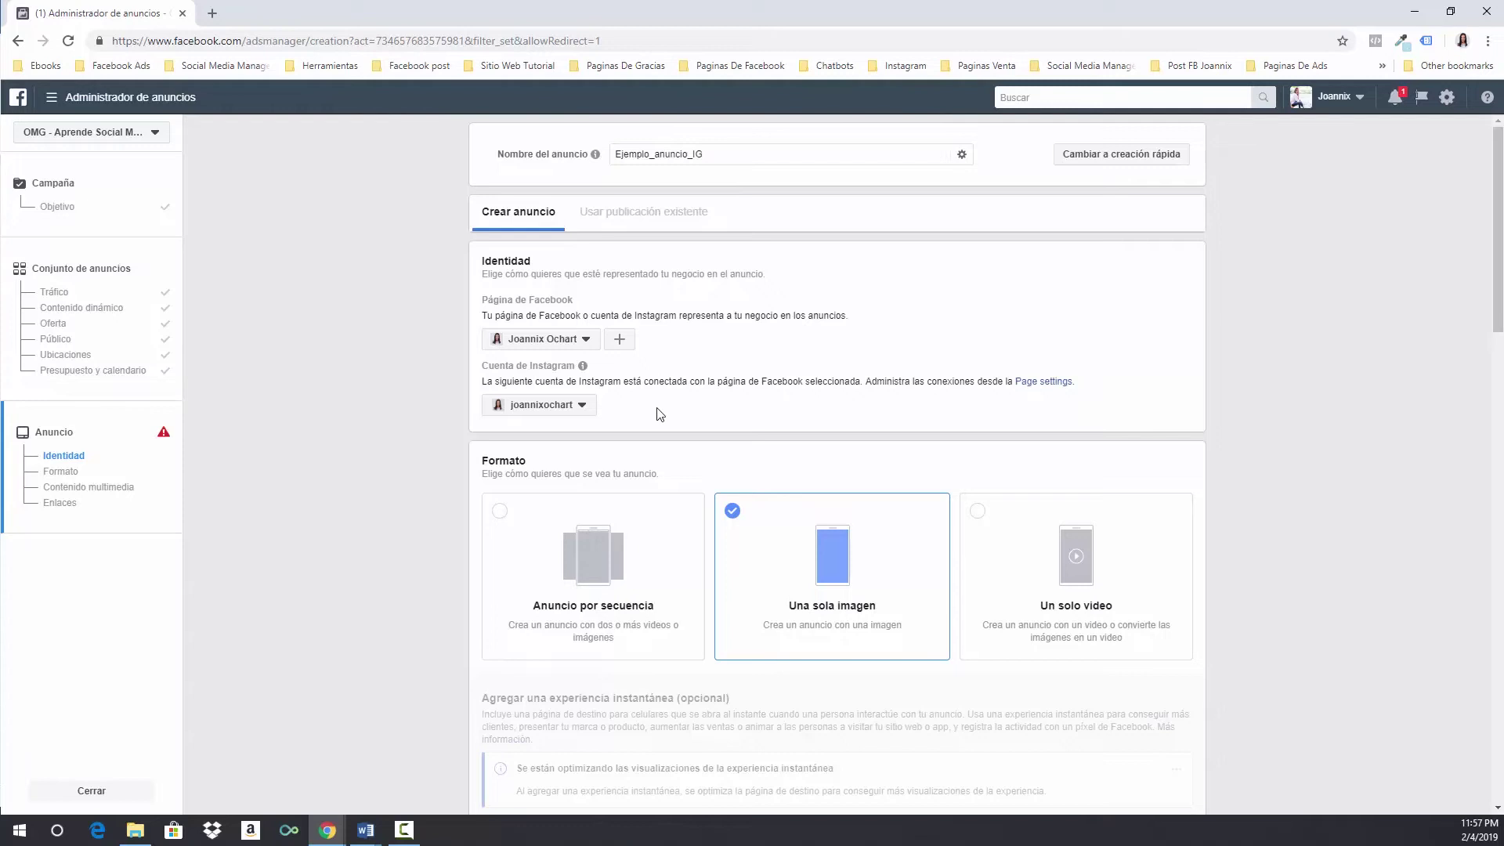
Step: Set the ad's identity to the Aprende Social Media Facebook page
mouse_move(565, 371)
click(548, 339)
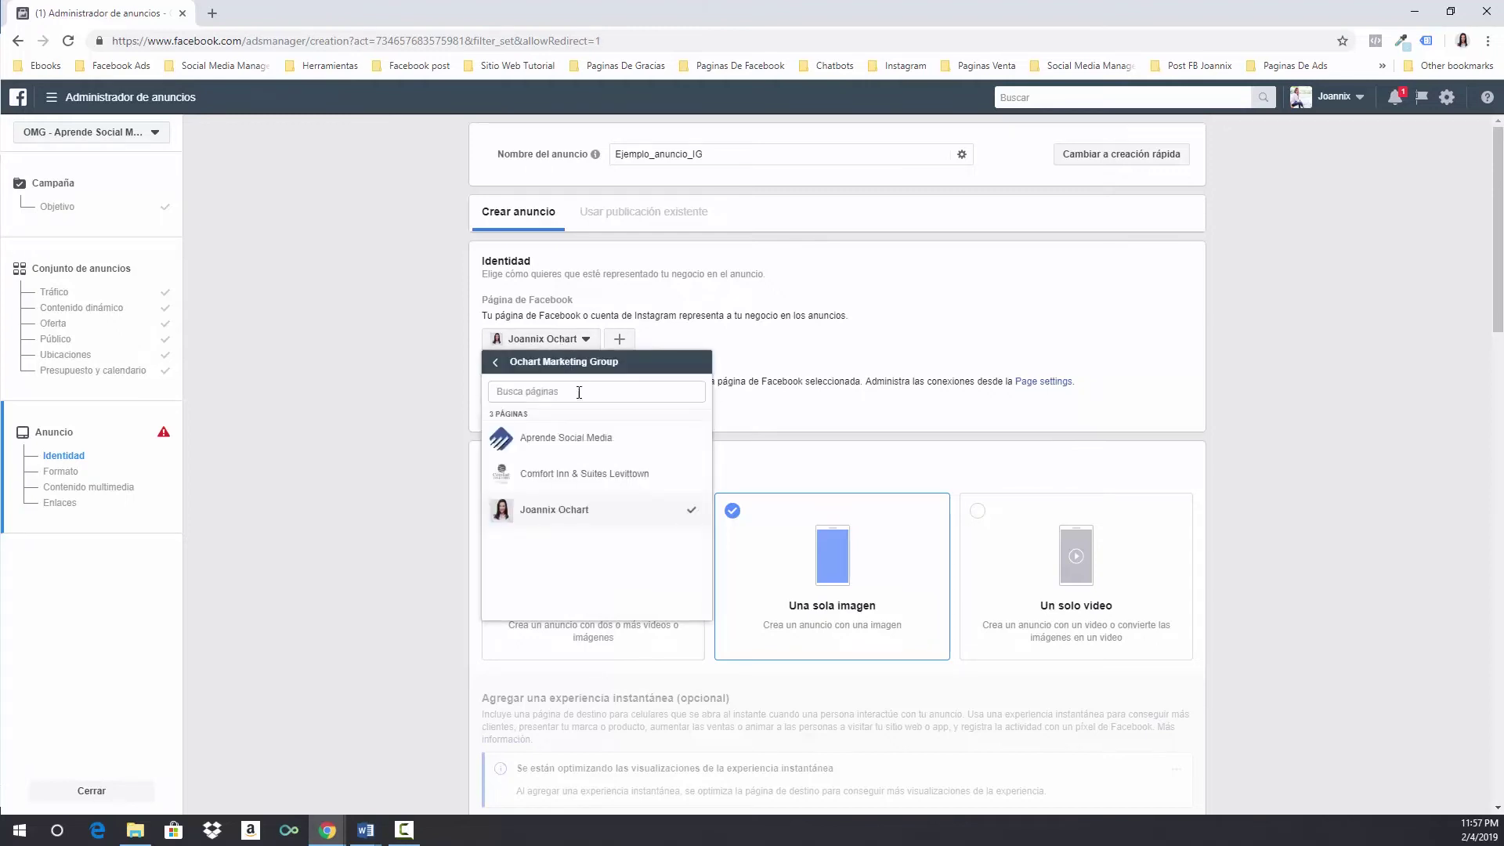
double_click(588, 442)
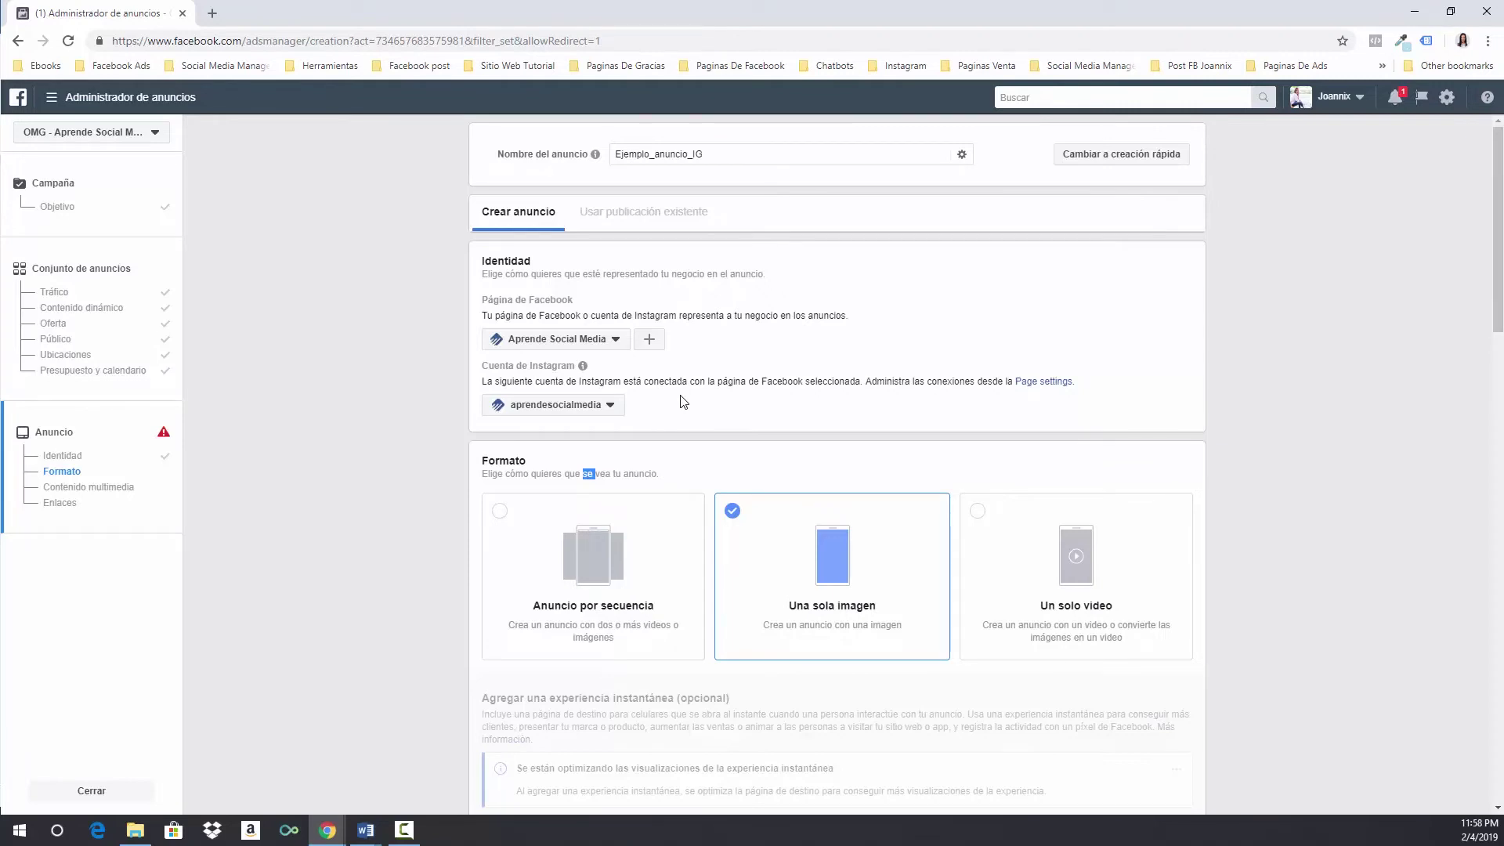
Step: Upload the 1080 × 1920 webinar banner designed in Canva as the image of the single-image ad
scroll(1266, 455, down, 3)
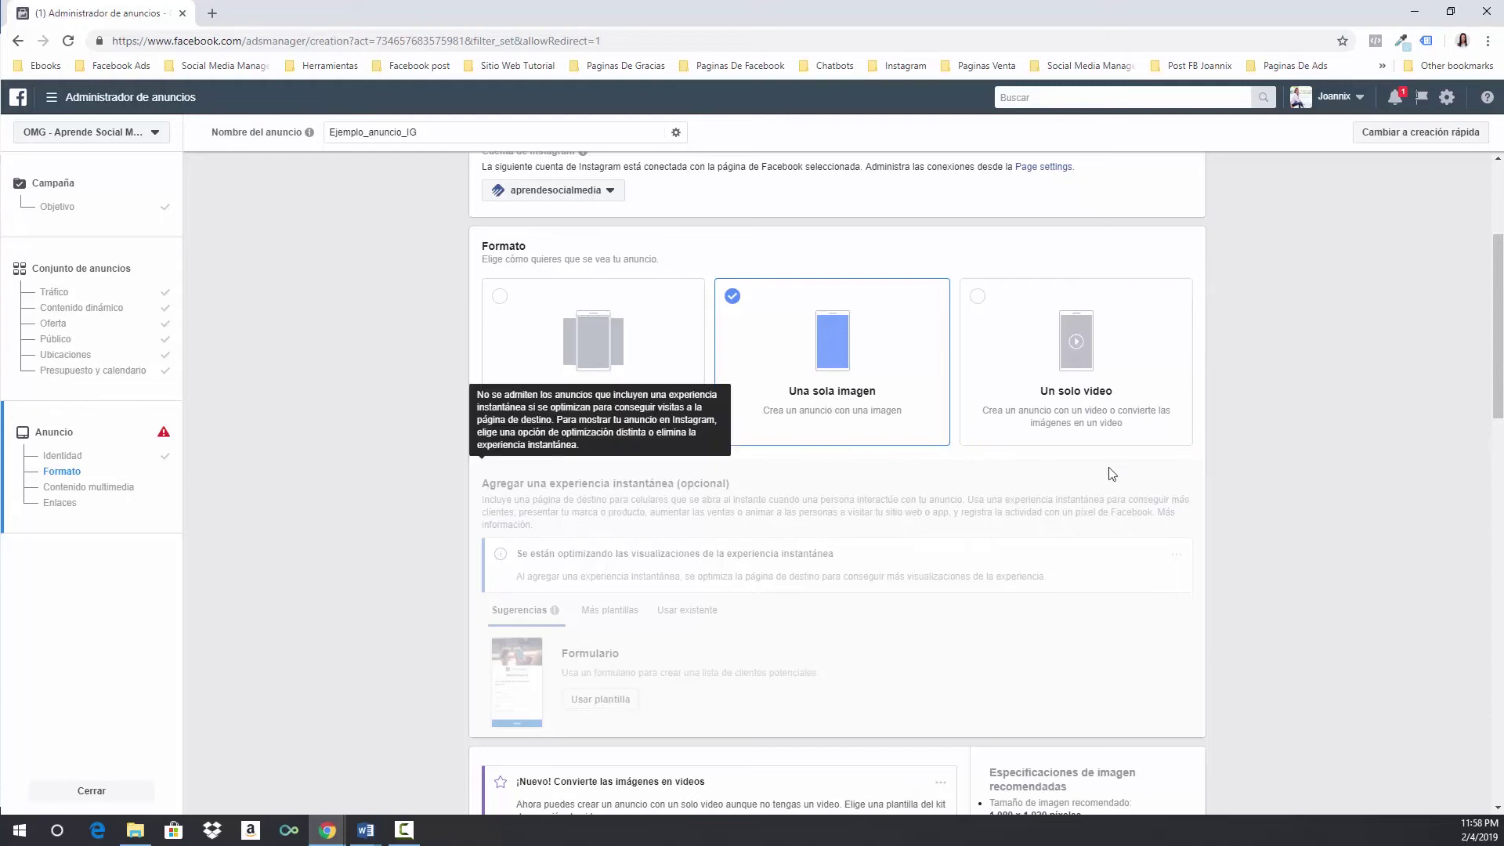
scroll(1253, 461, down, 8)
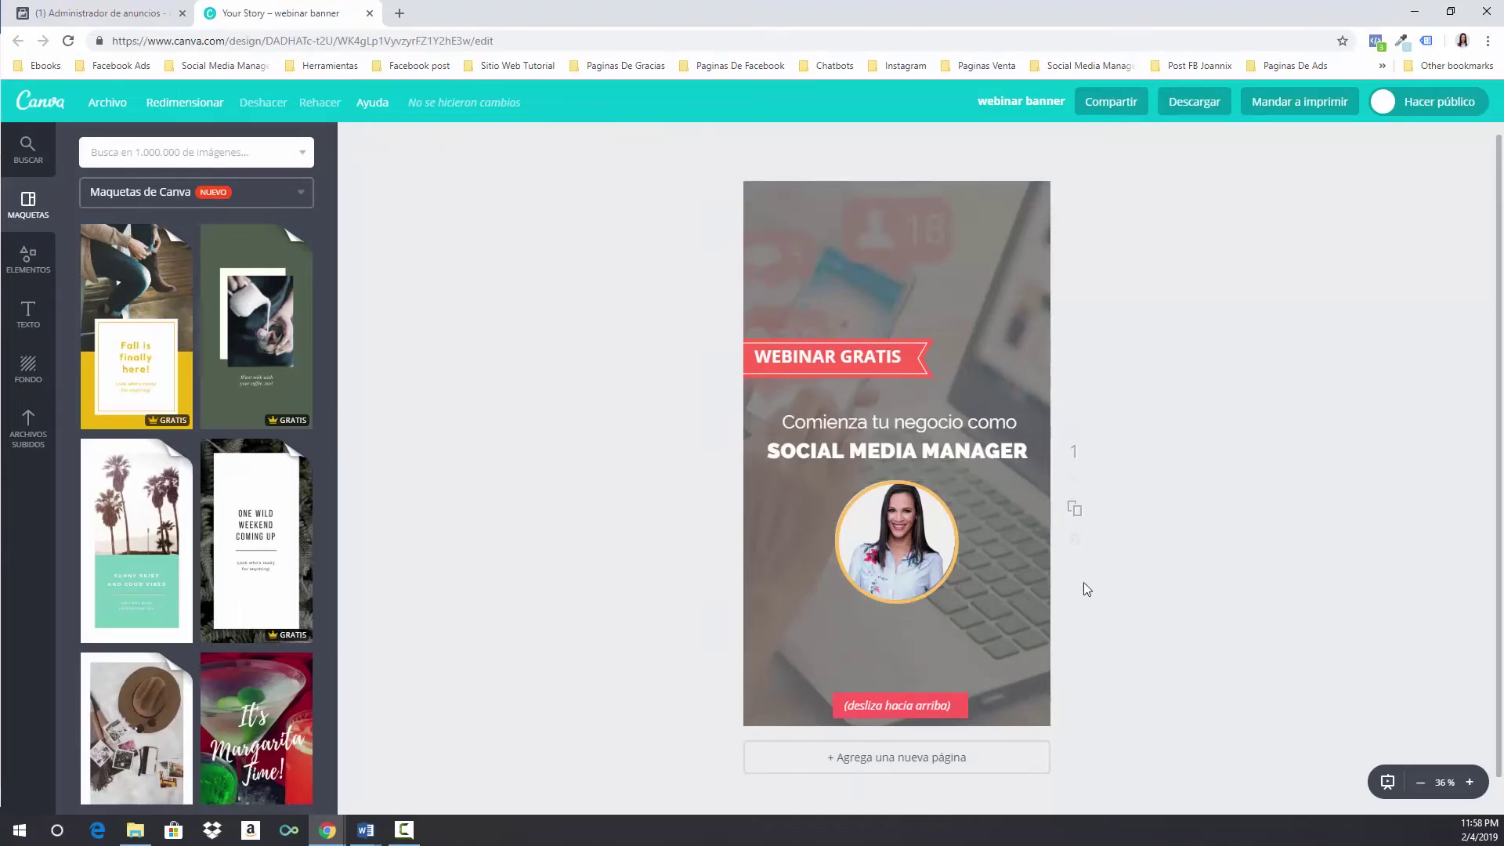
click(141, 13)
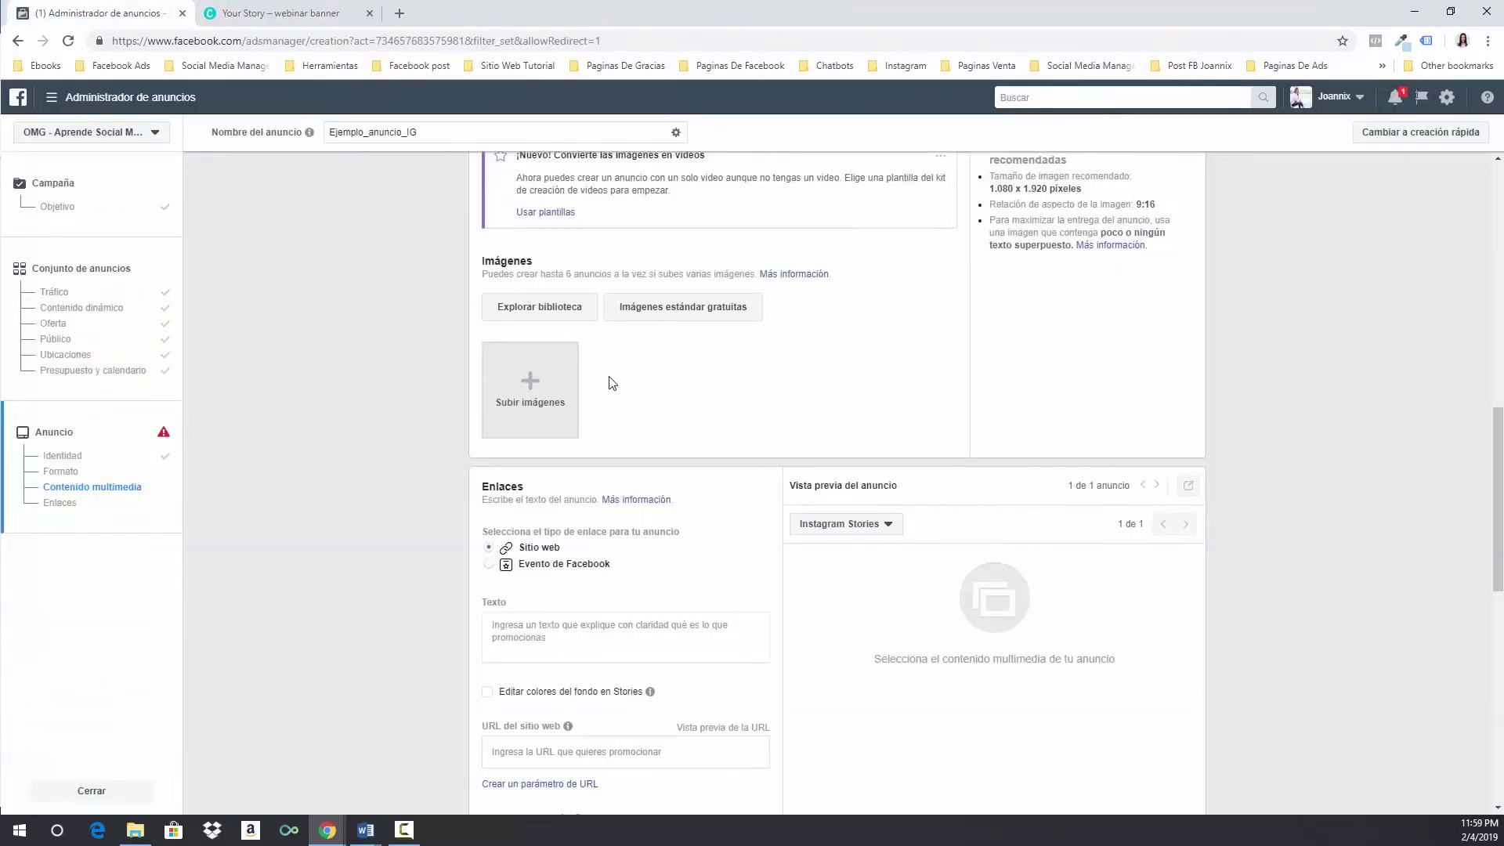
click(541, 411)
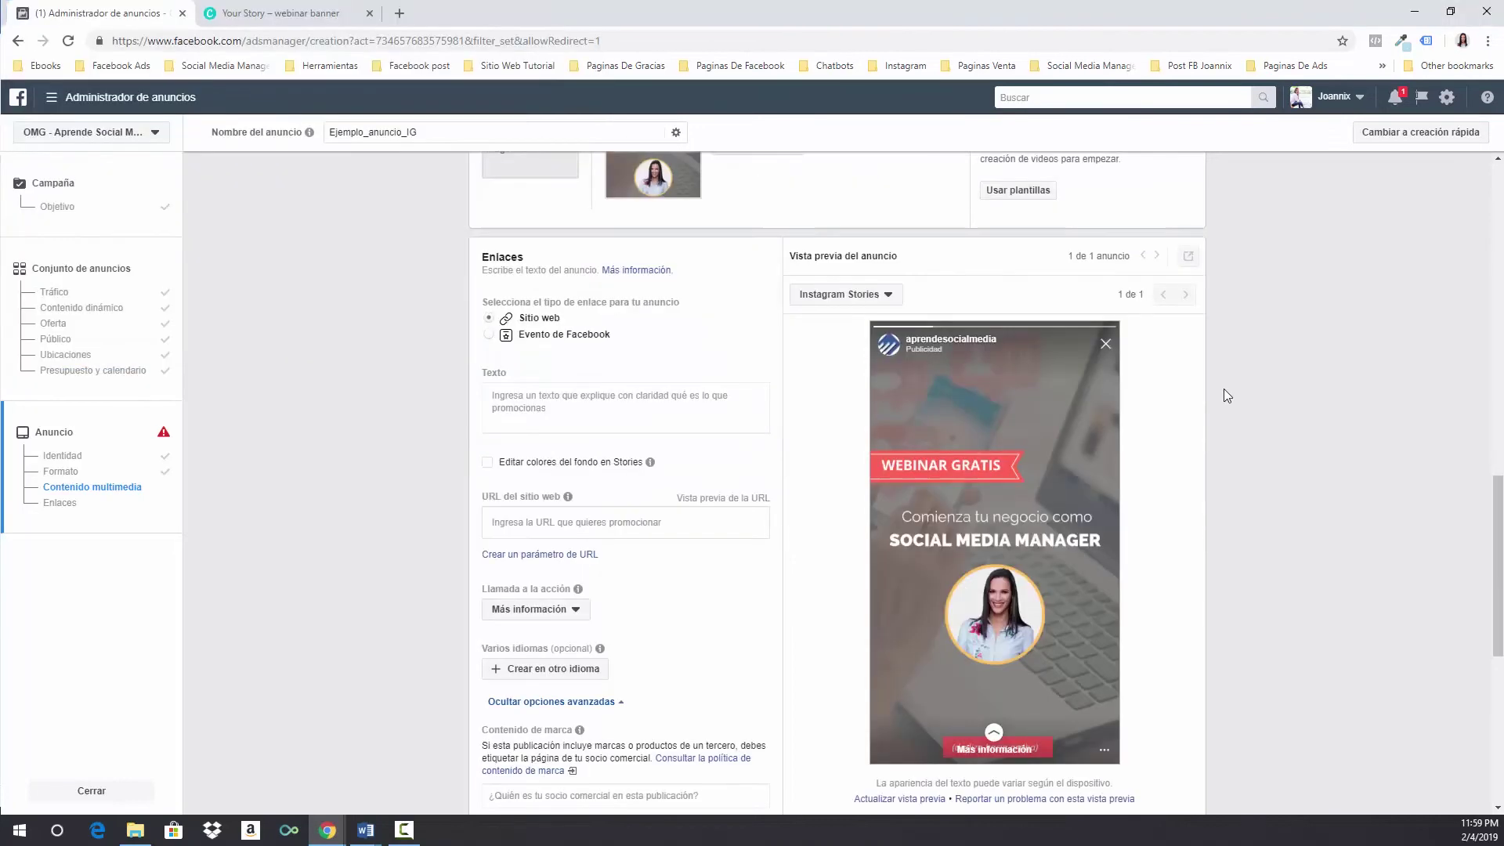
scroll(1058, 549, down, 1)
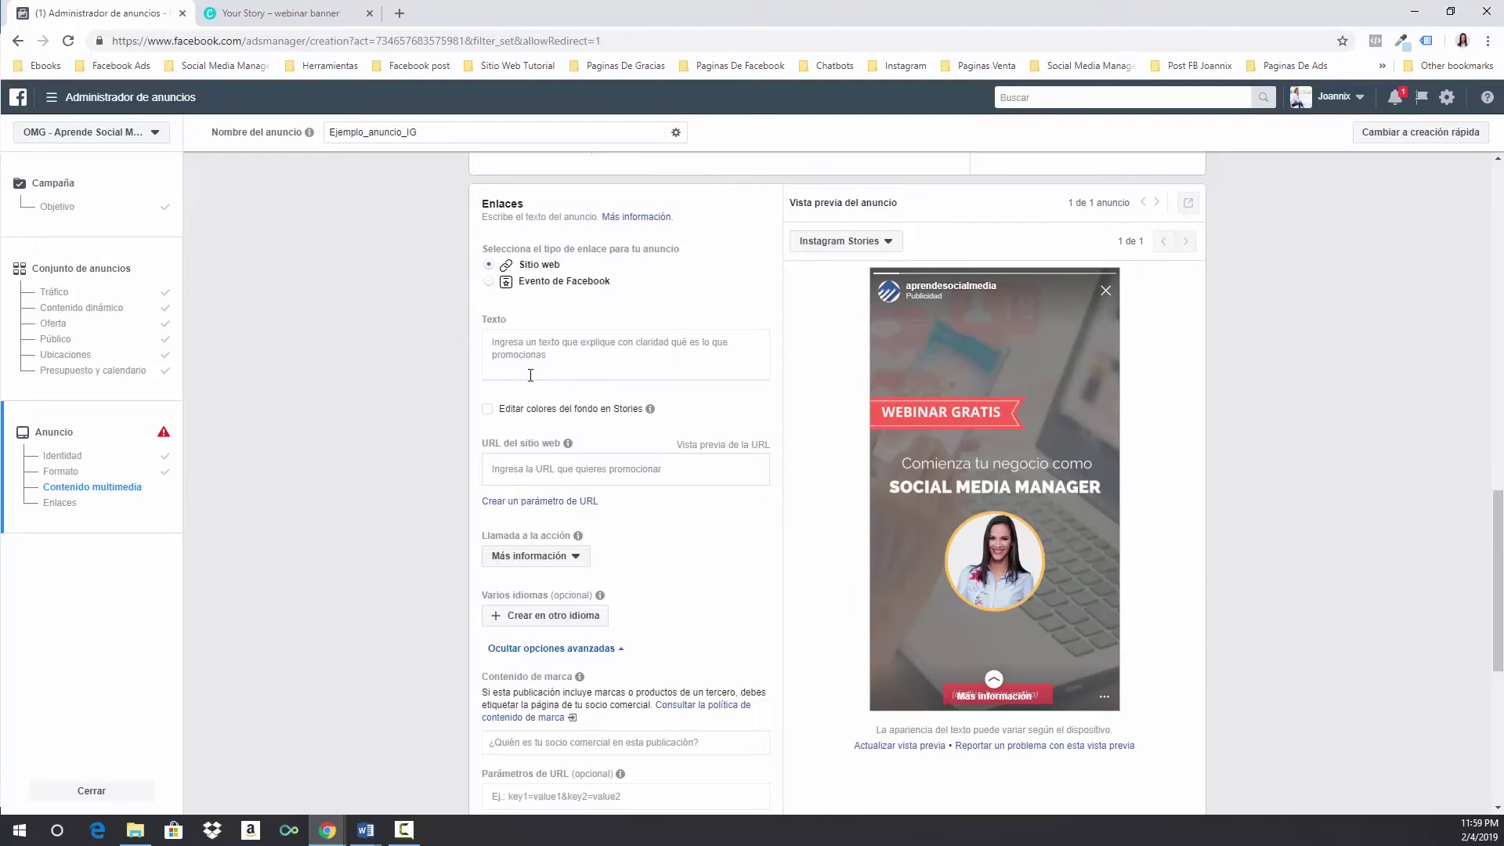
scroll(638, 343, down, 1)
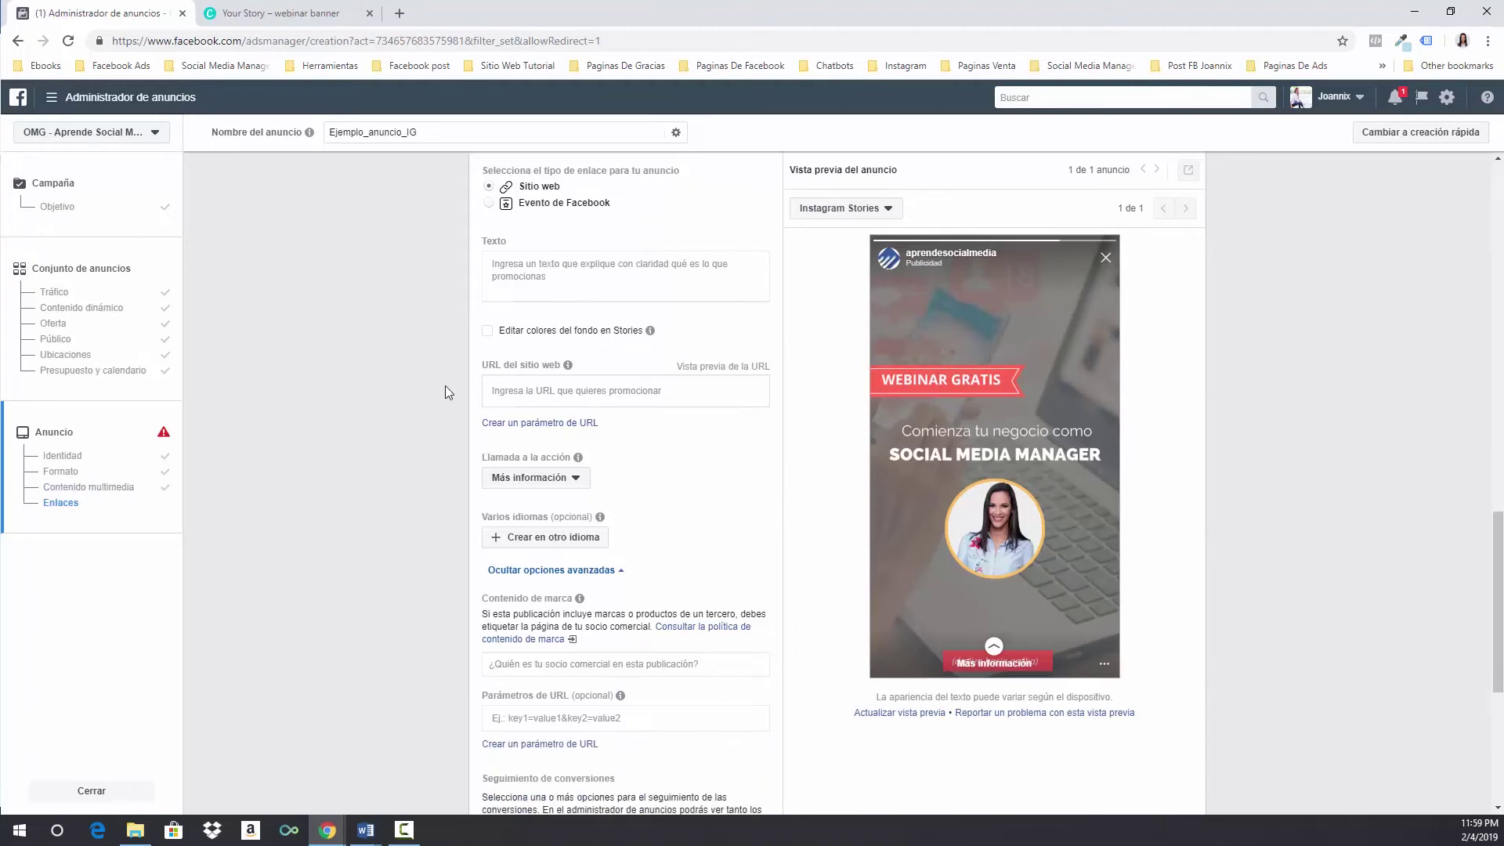
click(539, 389)
click(537, 426)
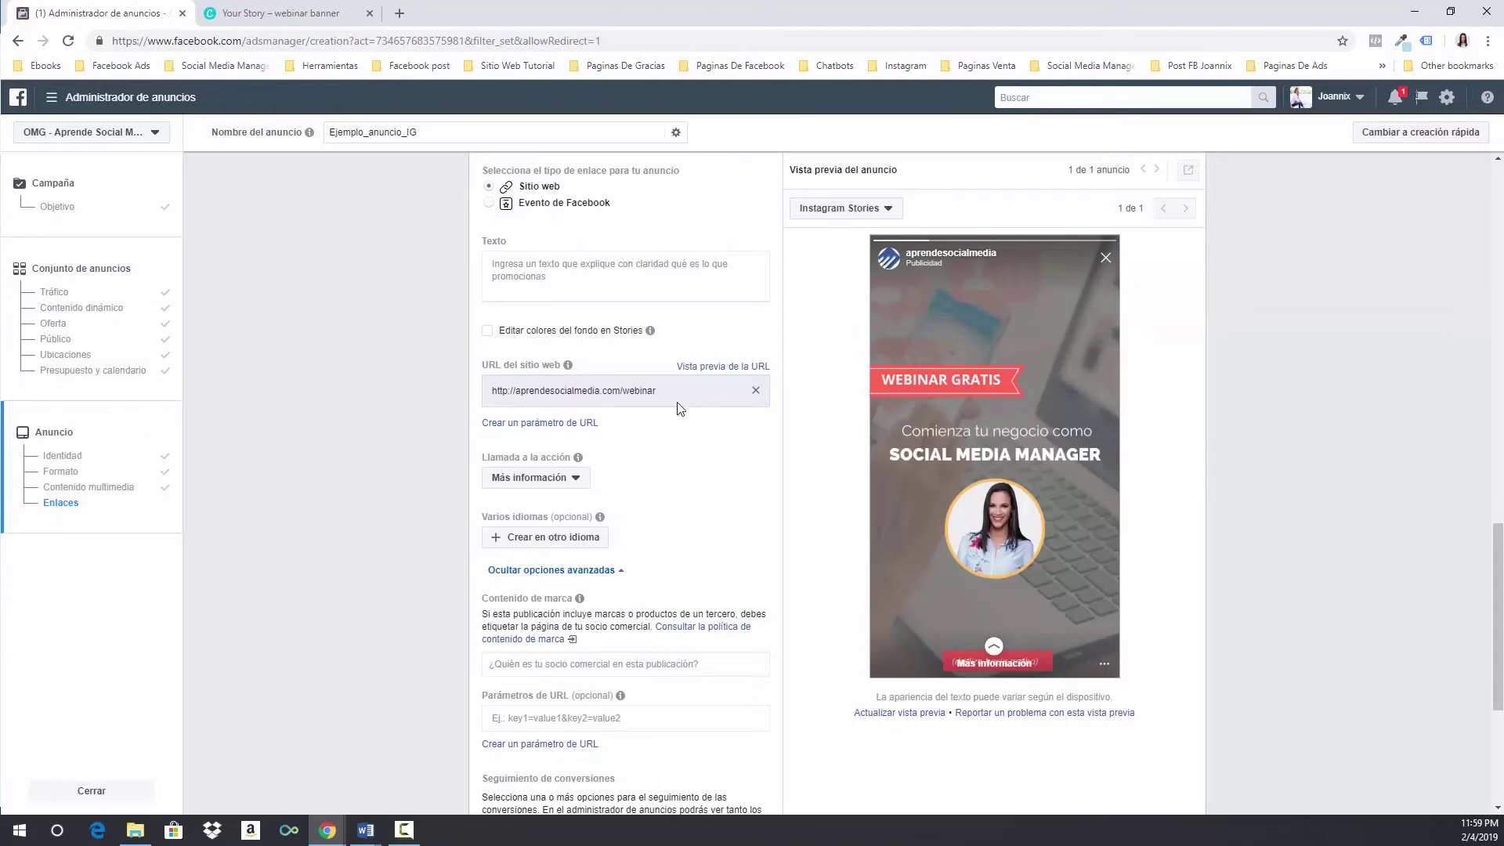
Step: Set the ad's call to action to Registrarte and look through the other available call-to-action options
click(542, 480)
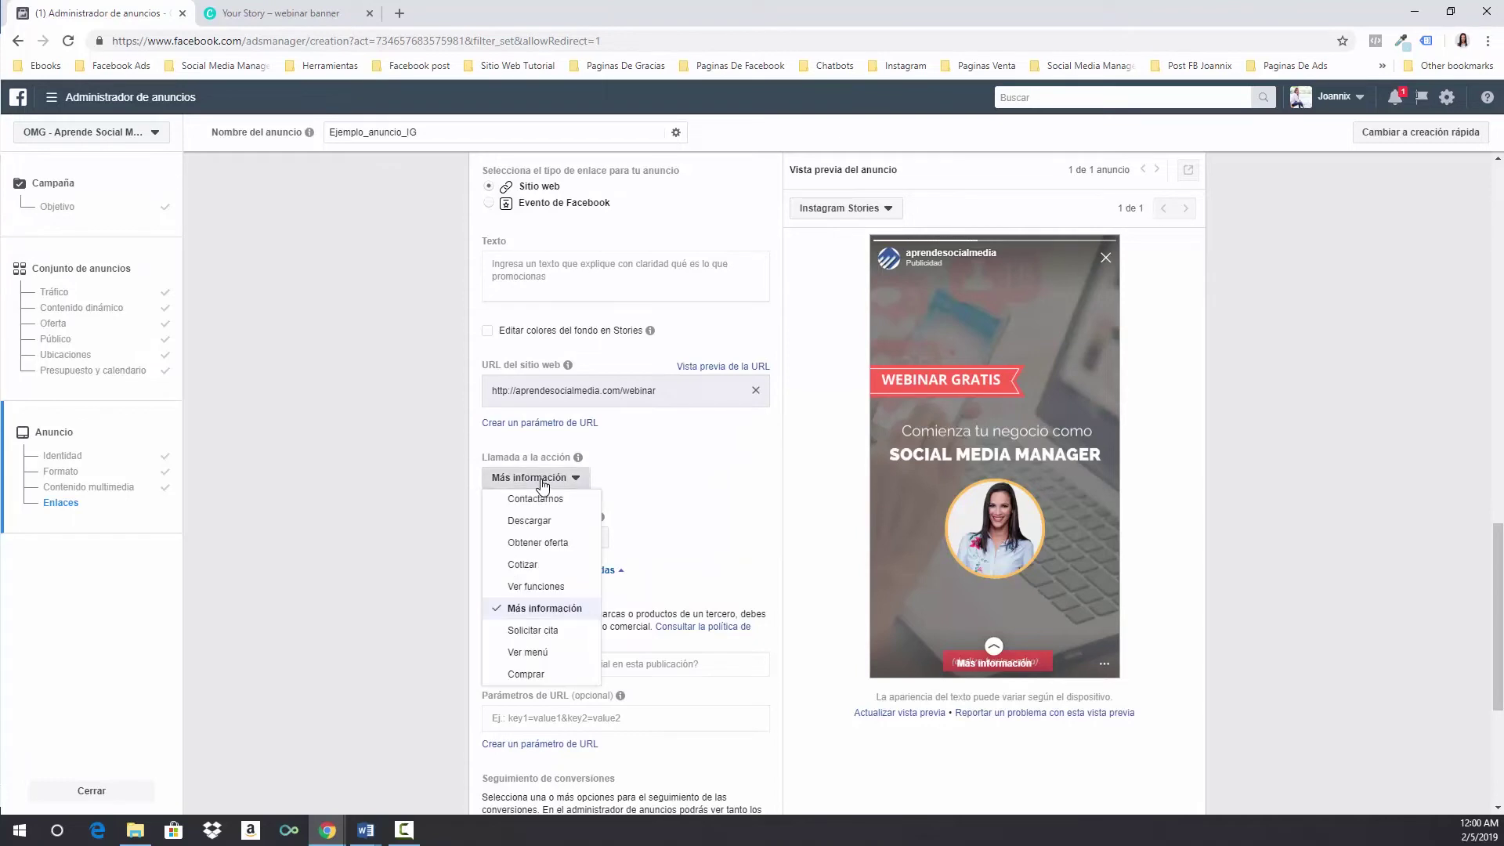
scroll(537, 533, up, 5)
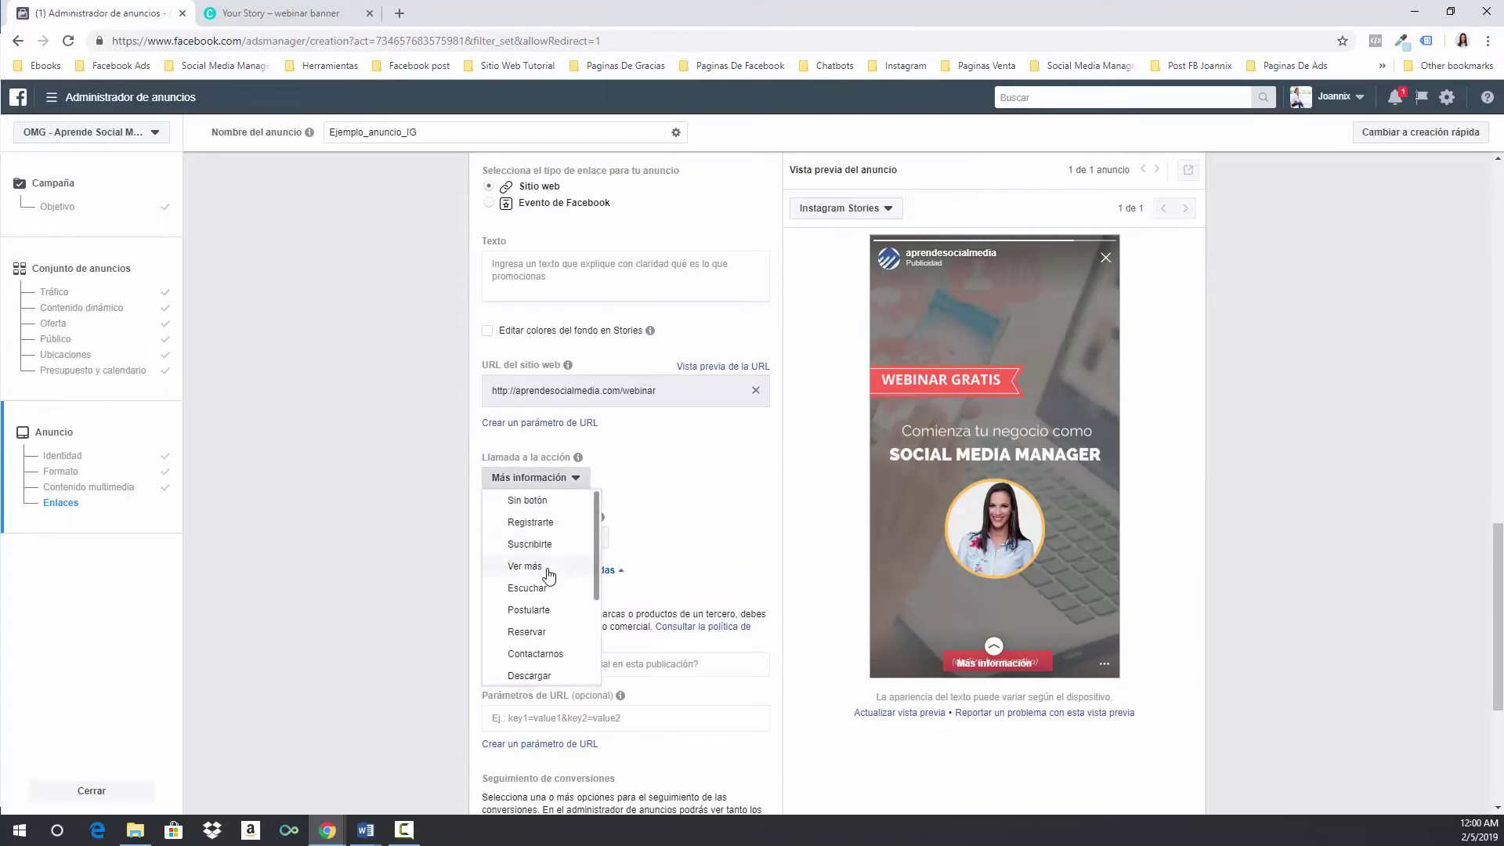
click(522, 523)
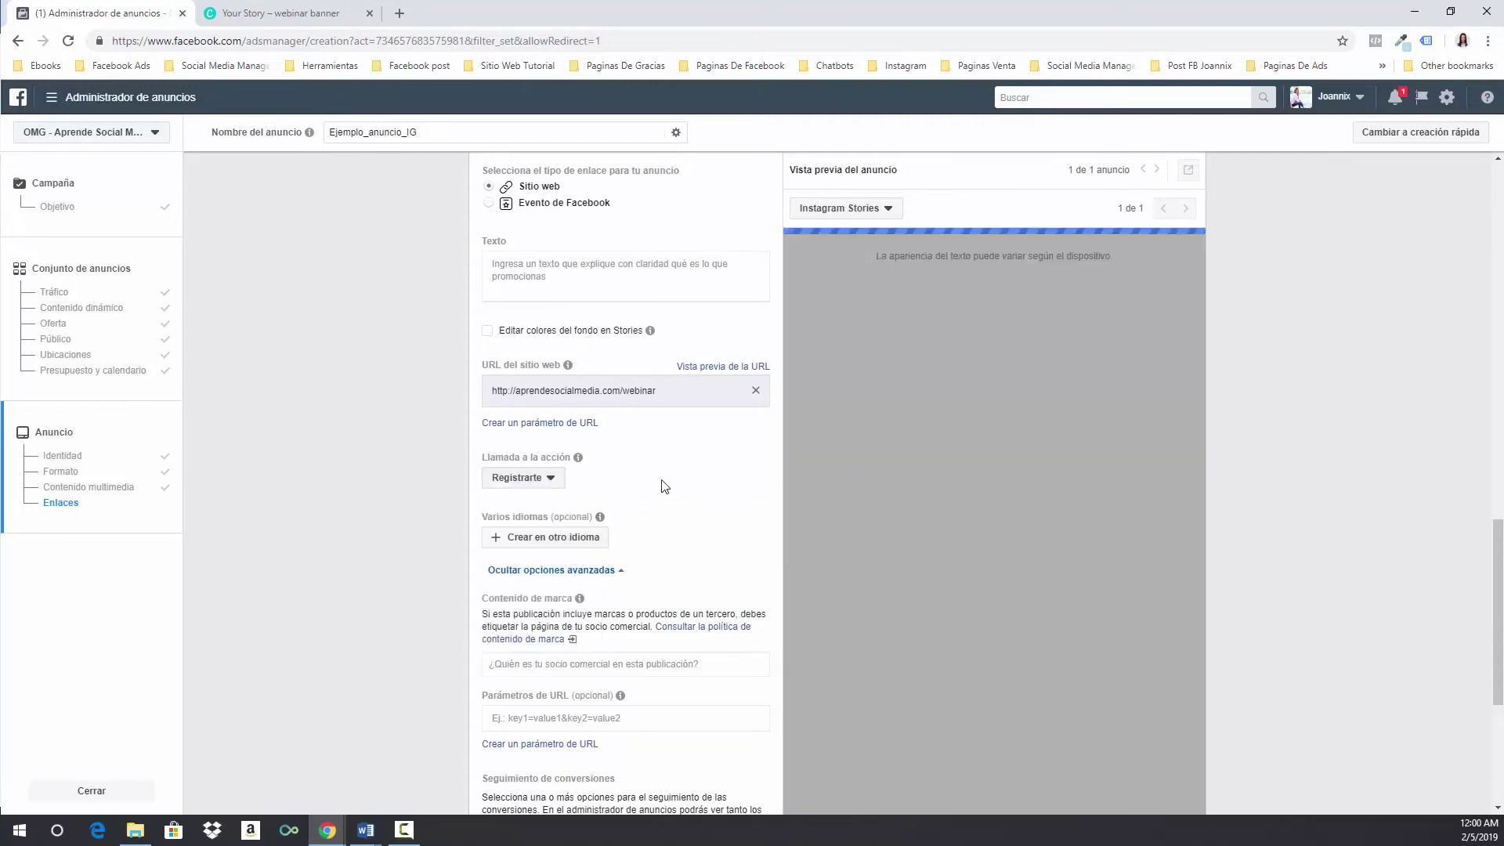
click(551, 486)
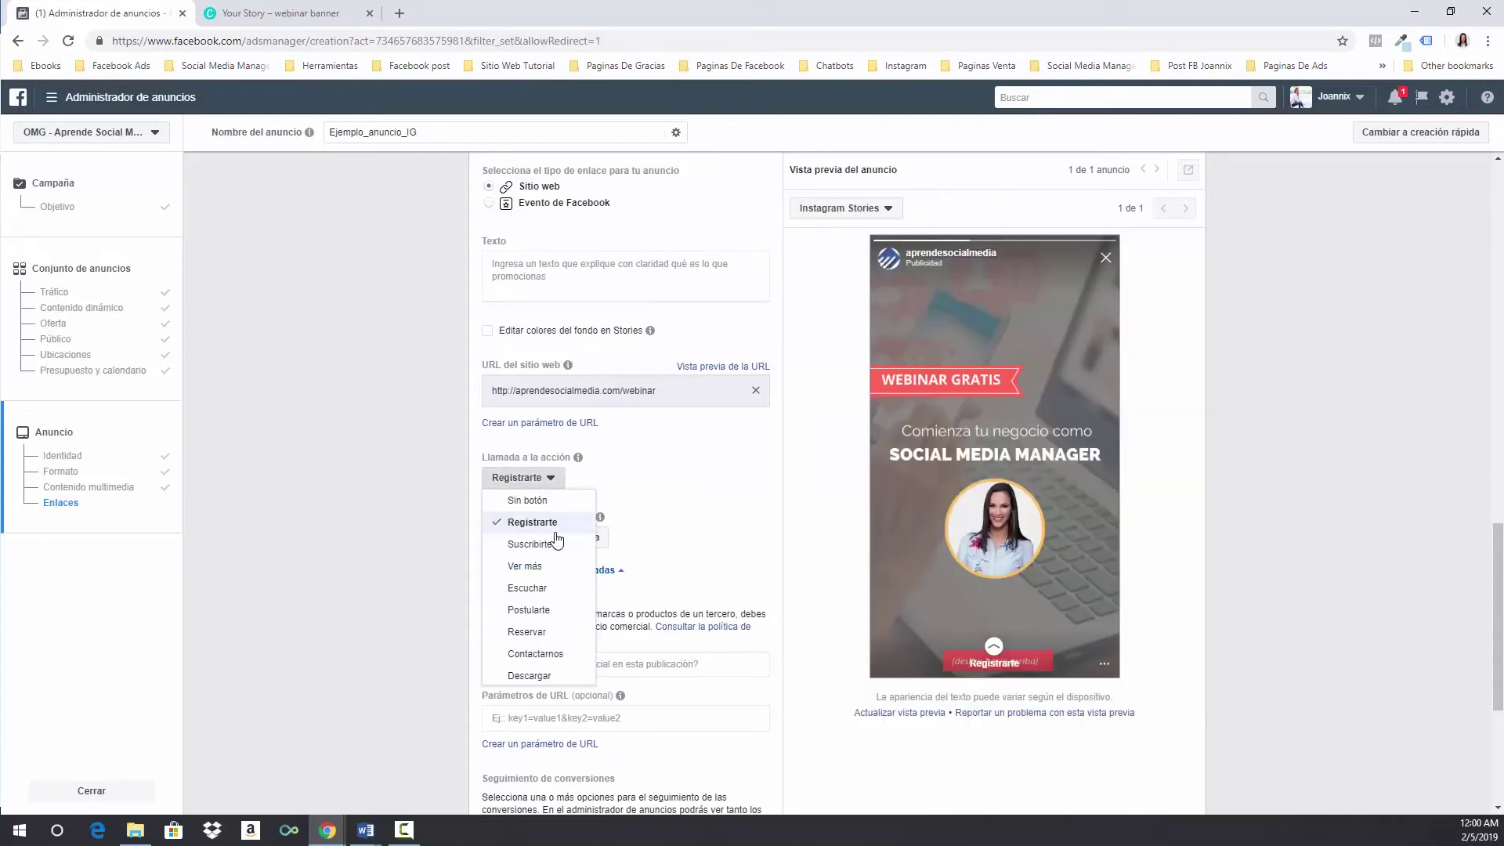
scroll(543, 584, down, 1)
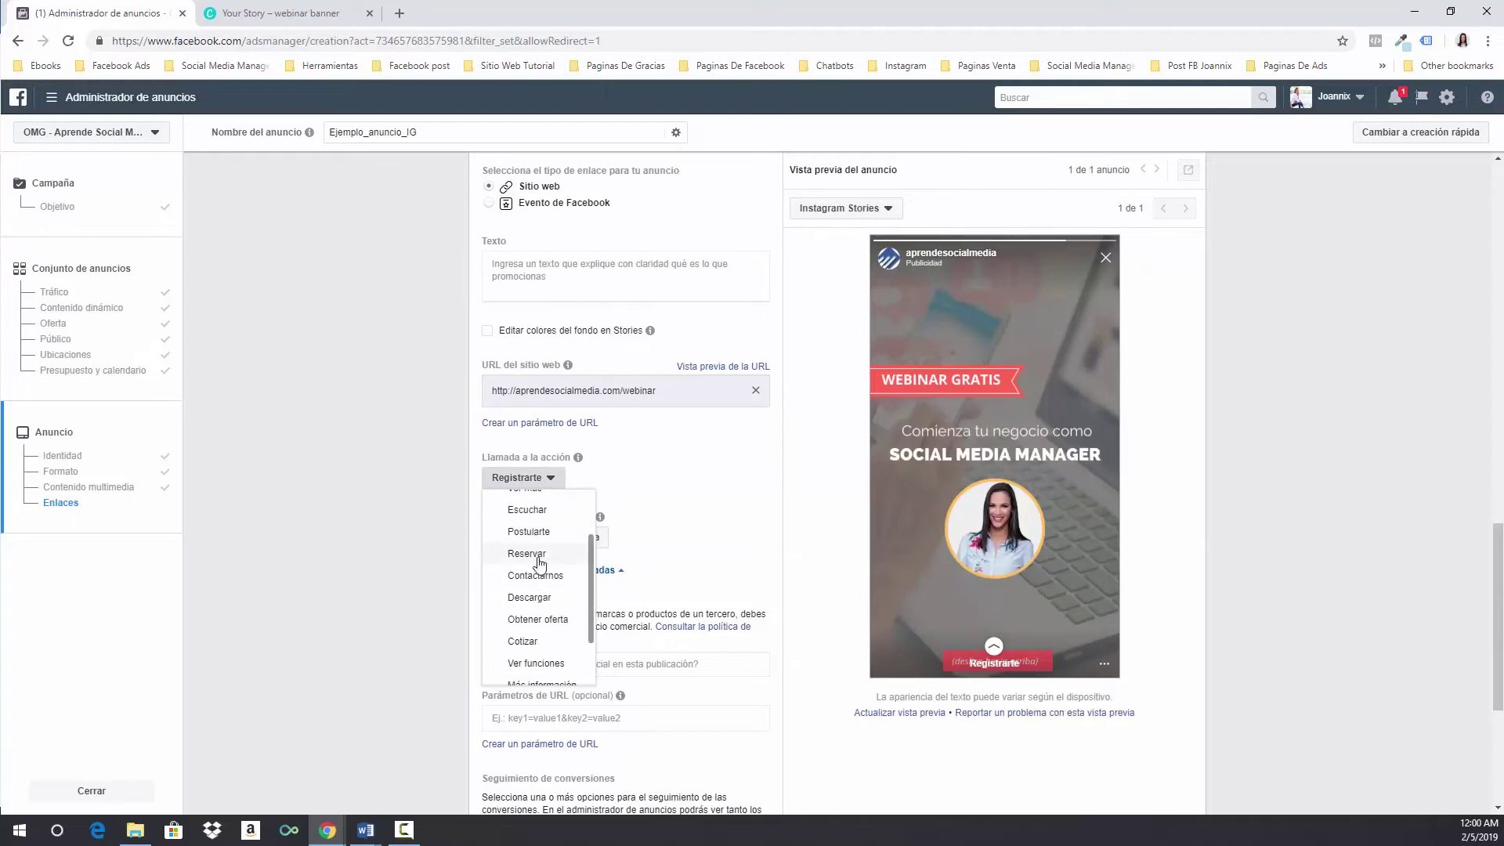
scroll(542, 561, down, 1)
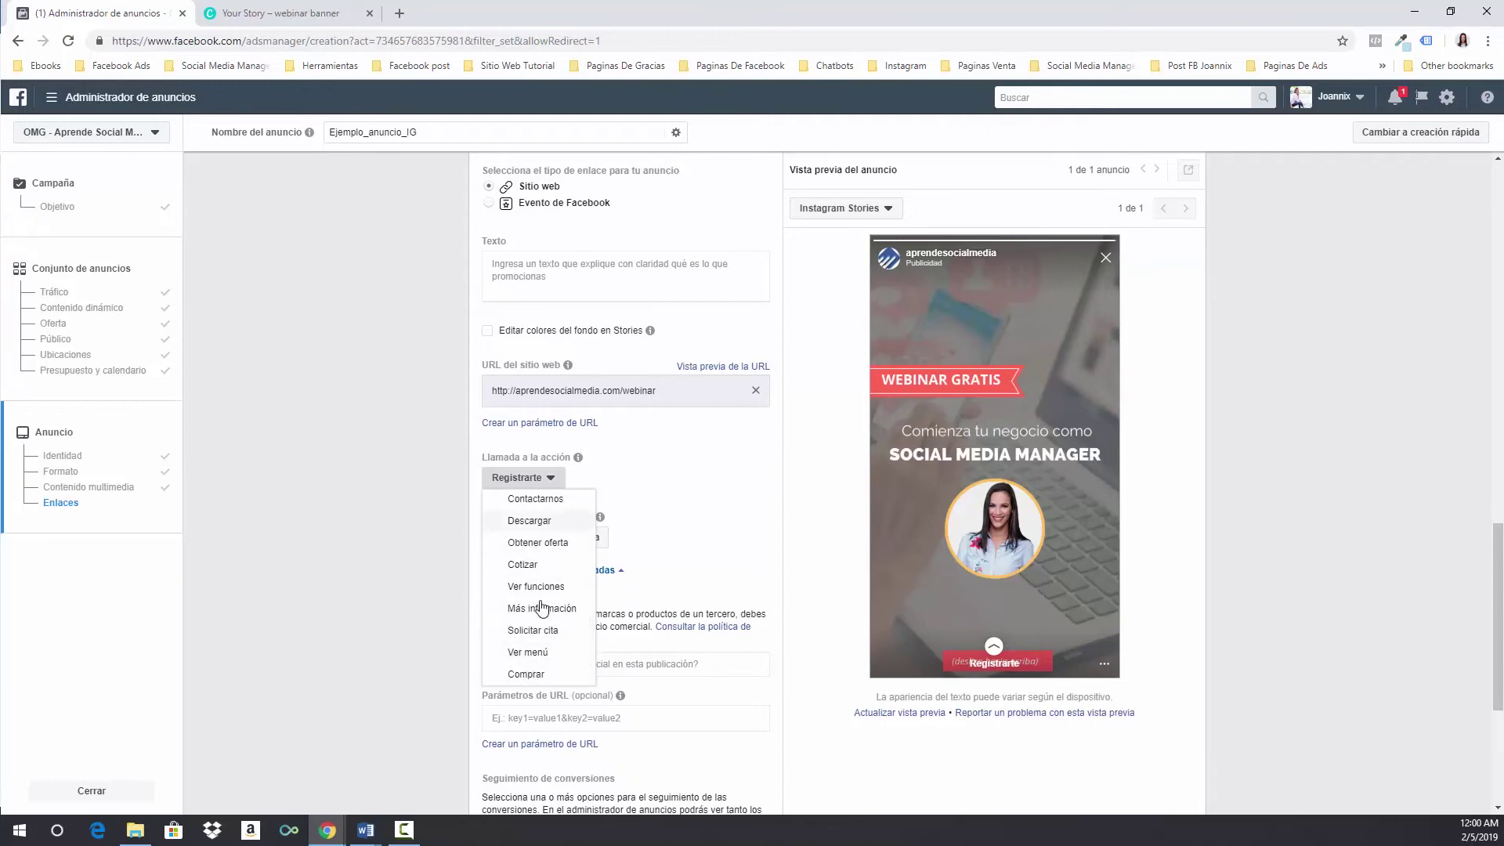
click(677, 500)
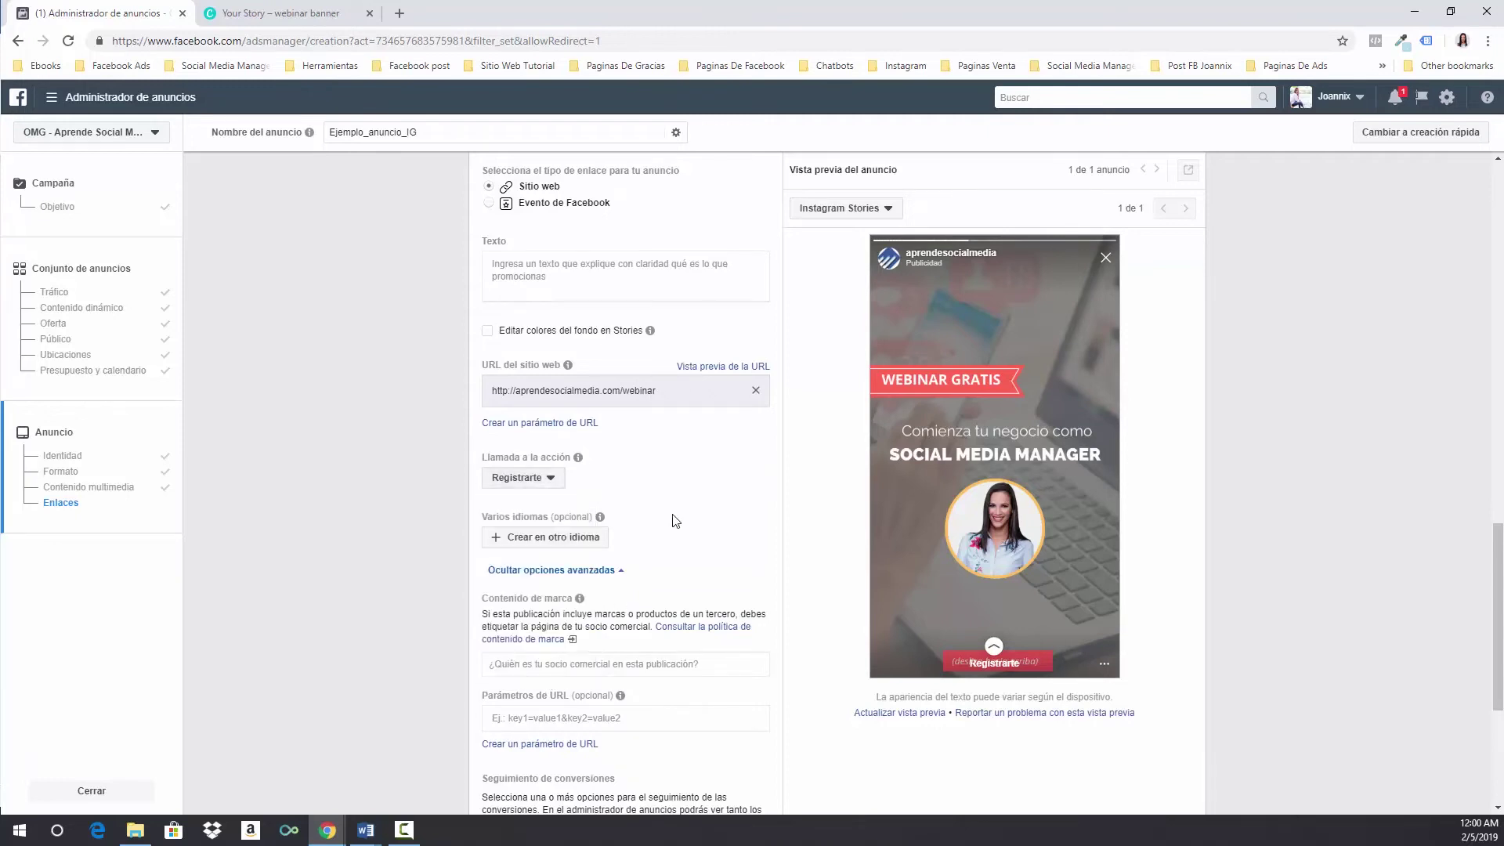
Step: Review the ad's identity, format, image, link settings and Instagram Stories preview from beginning to end
scroll(1035, 304, up, 15)
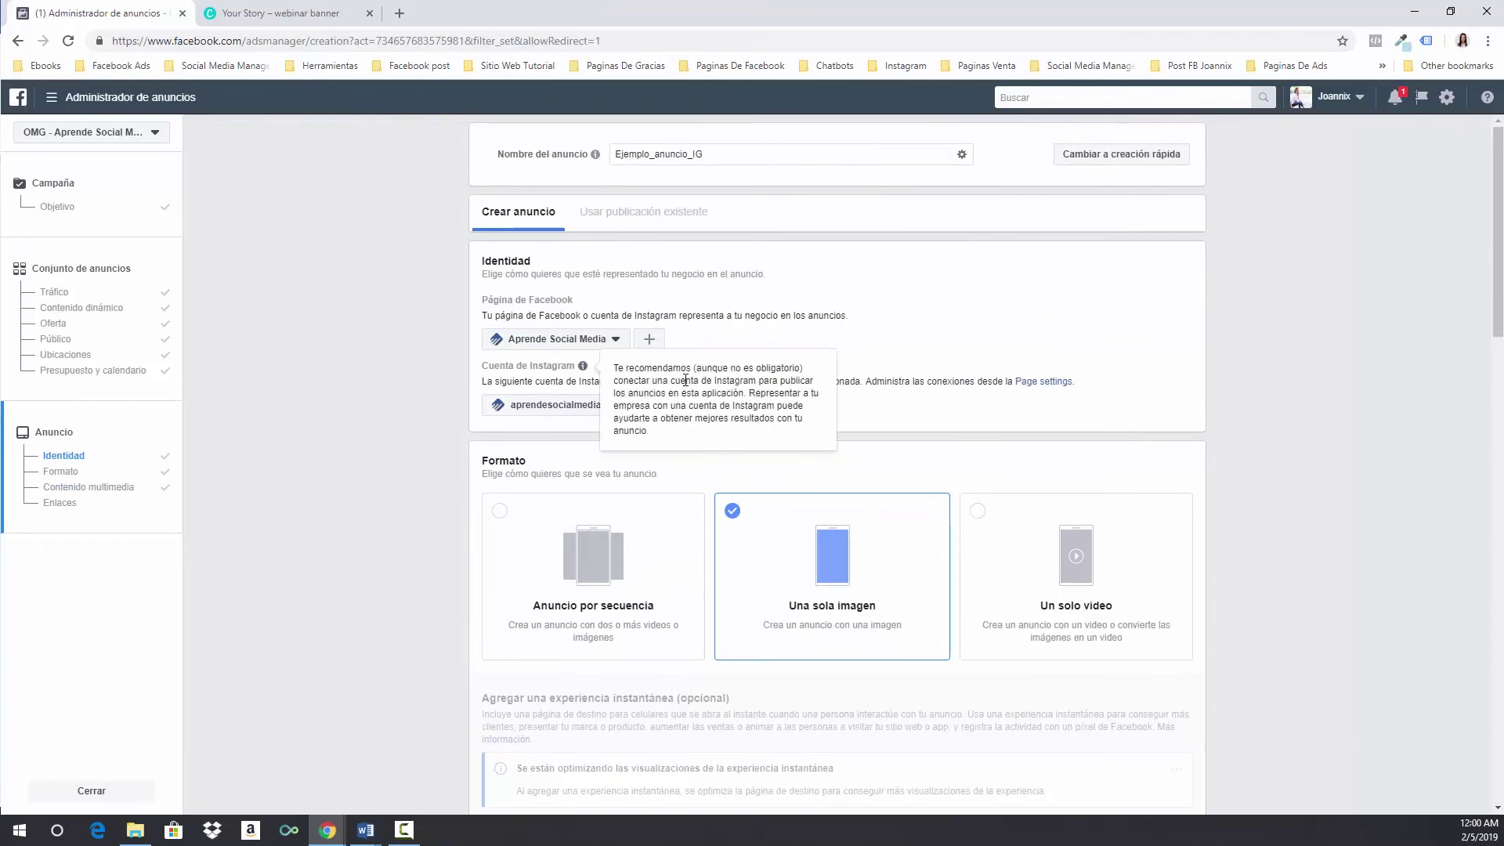
scroll(418, 440, down, 3)
scroll(397, 342, down, 1)
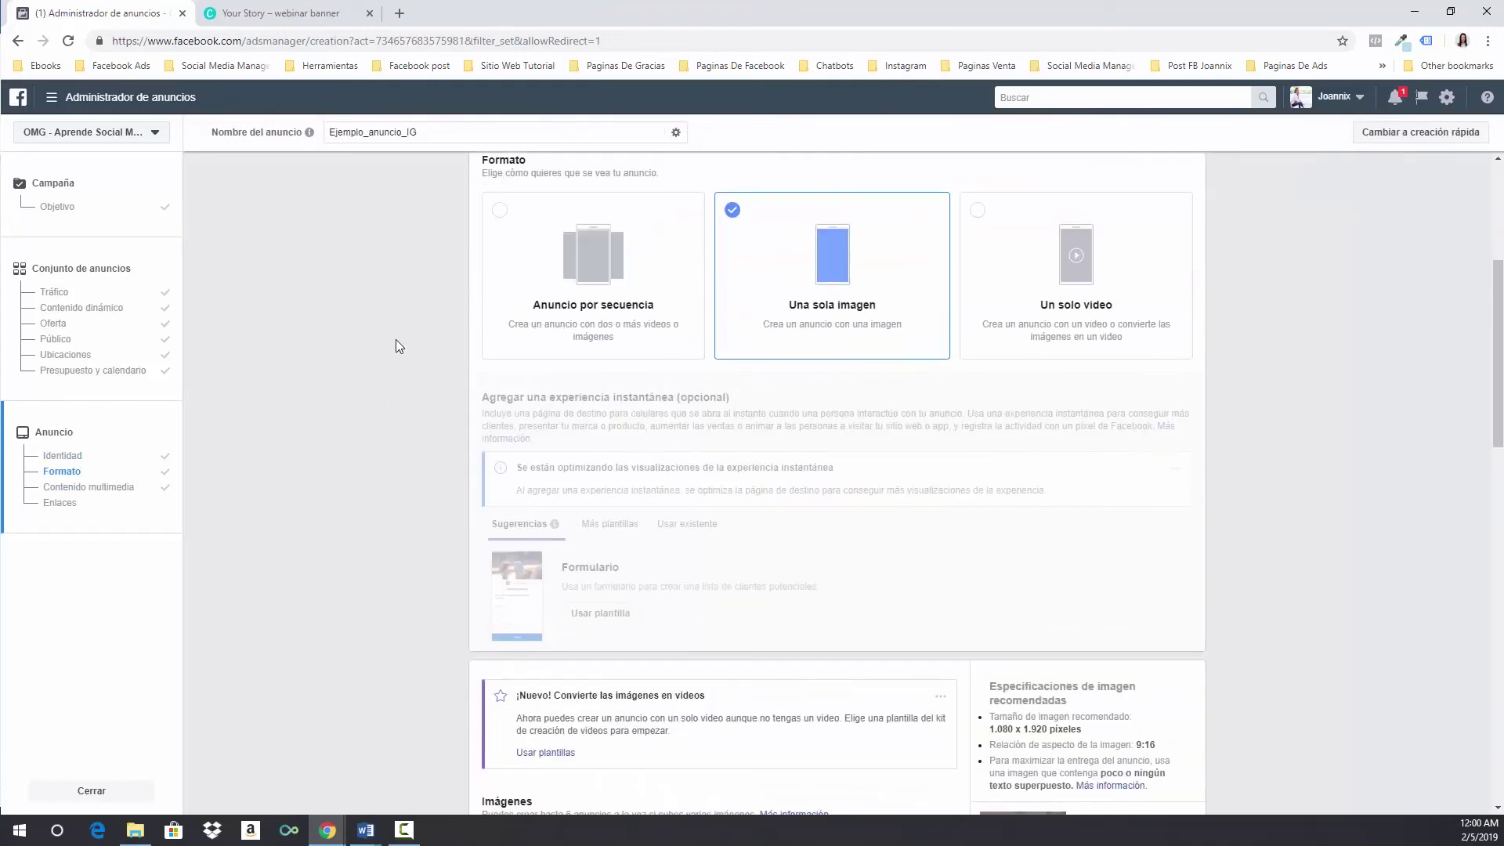
scroll(423, 369, up, 2)
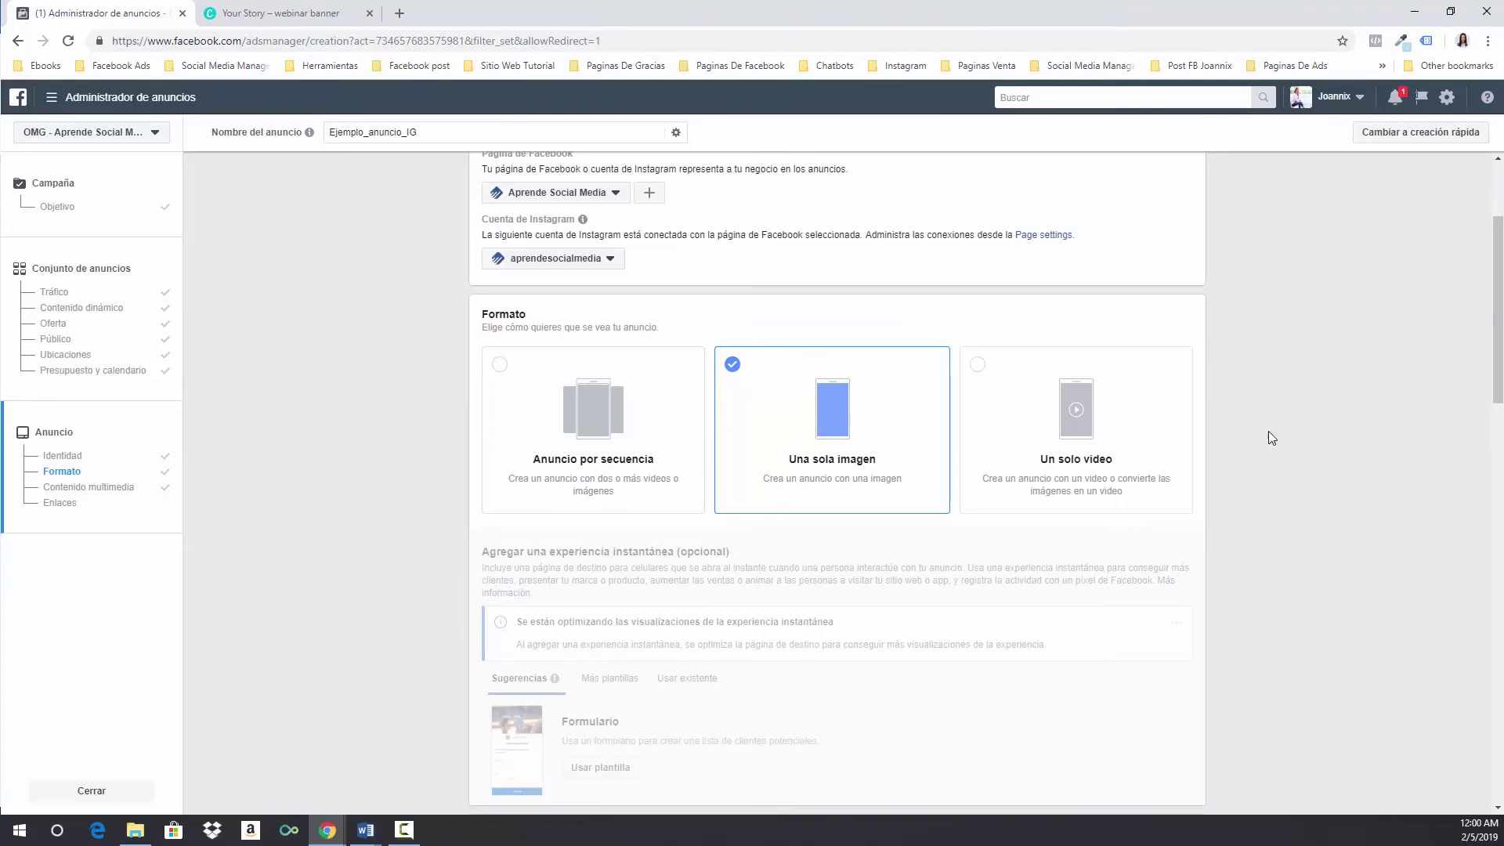
scroll(1269, 499, down, 7)
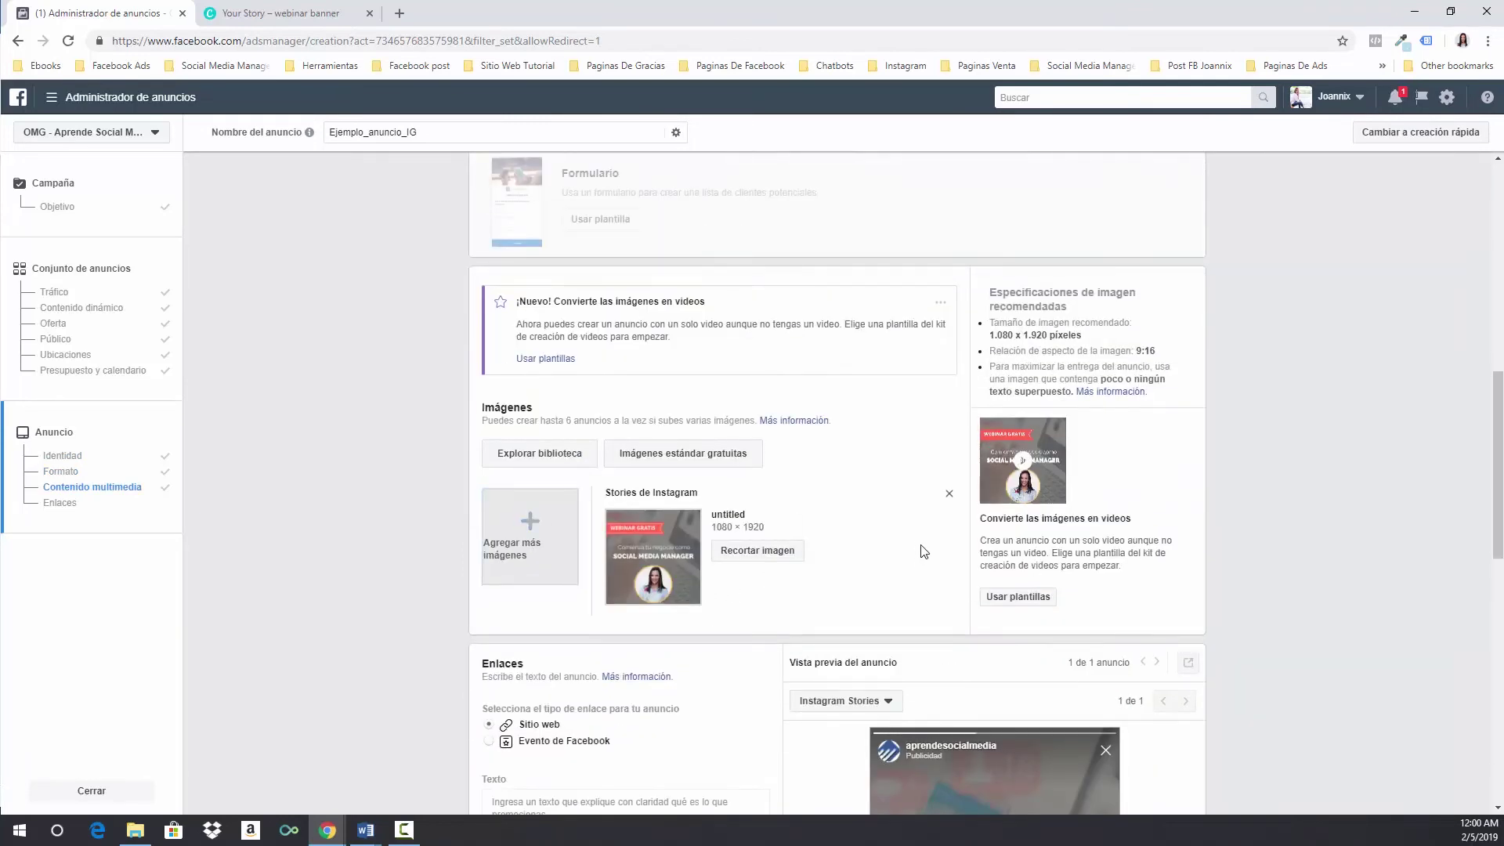
scroll(920, 541, down, 2)
scroll(911, 522, down, 3)
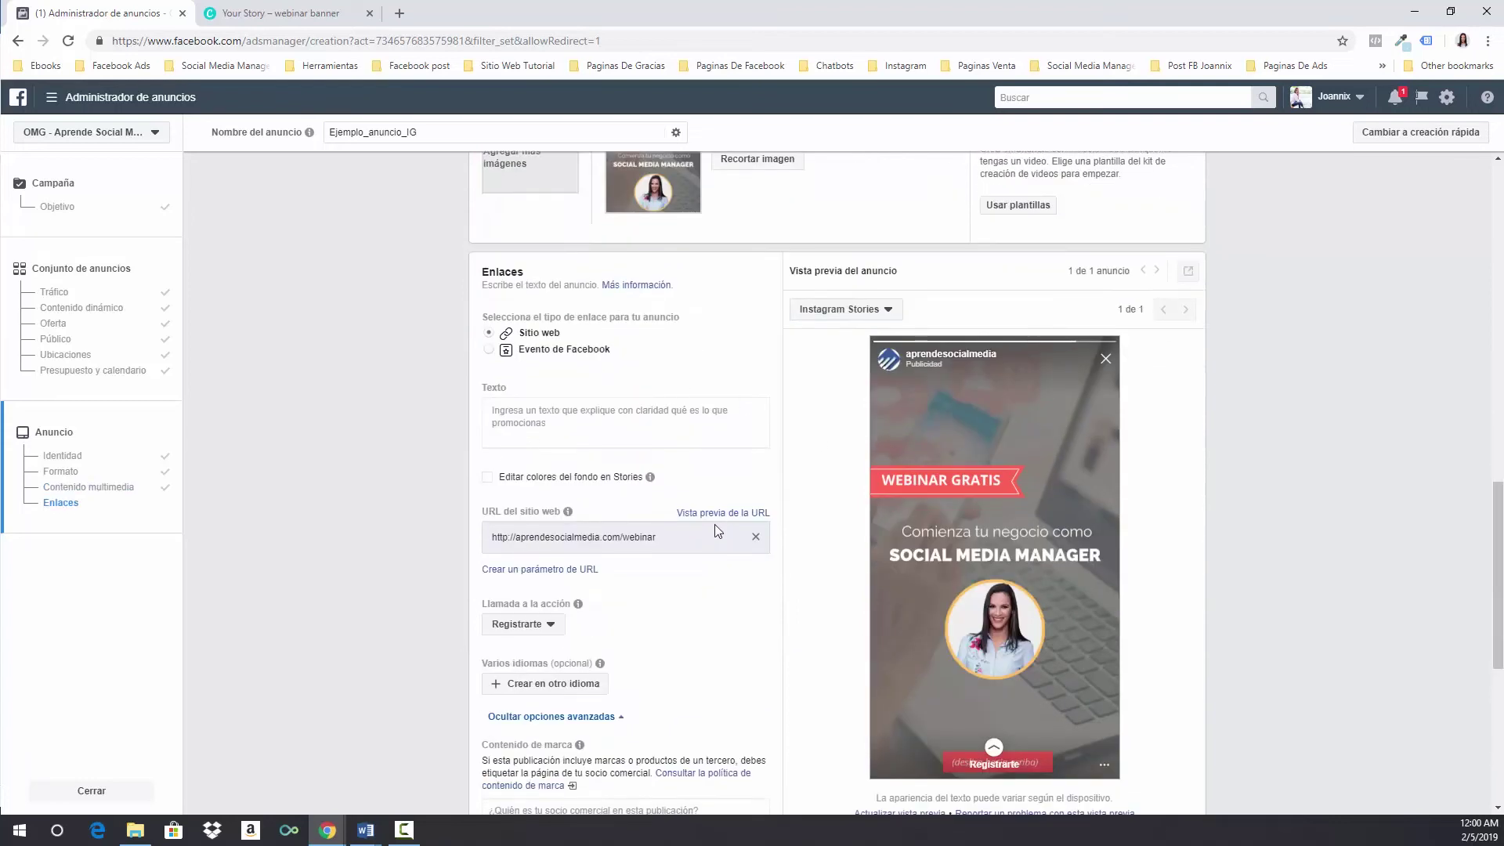
scroll(685, 554, down, 2)
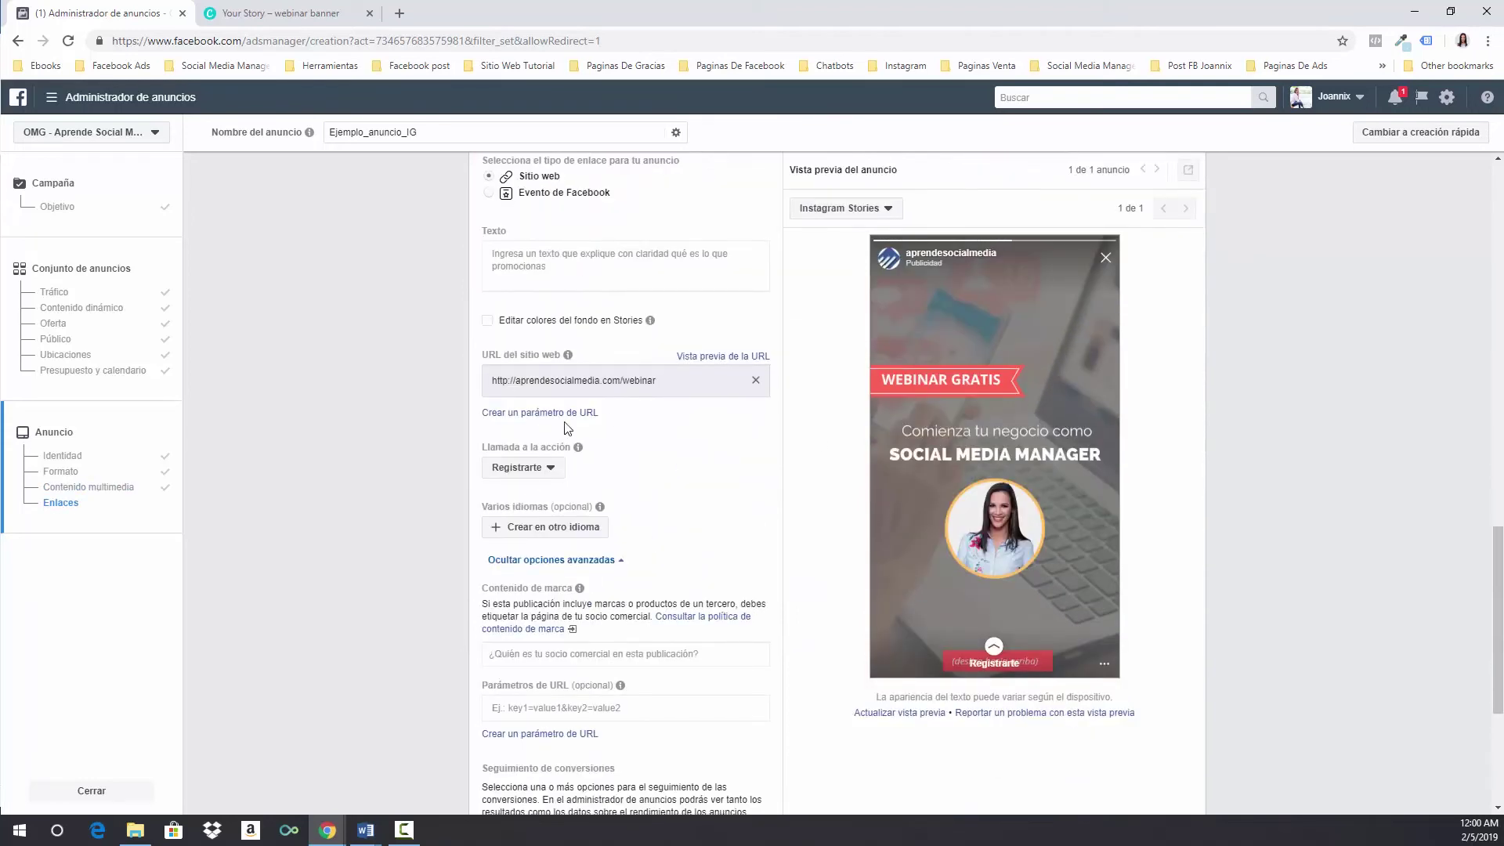
Step: Review the draft summary of the campaign, ad set and ad, and confirm it for publication
scroll(413, 501, down, 4)
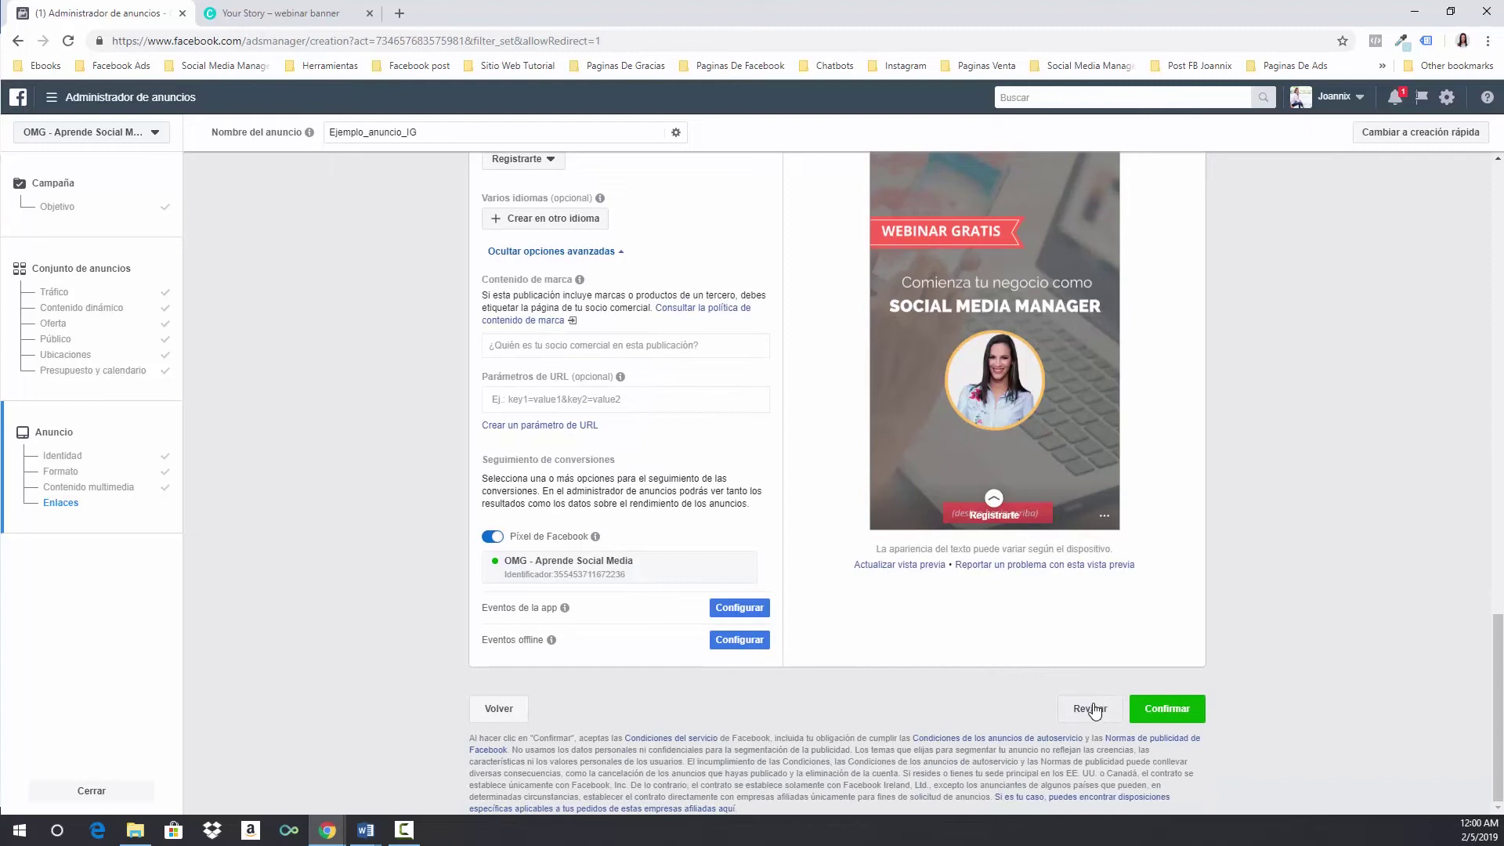
click(1094, 716)
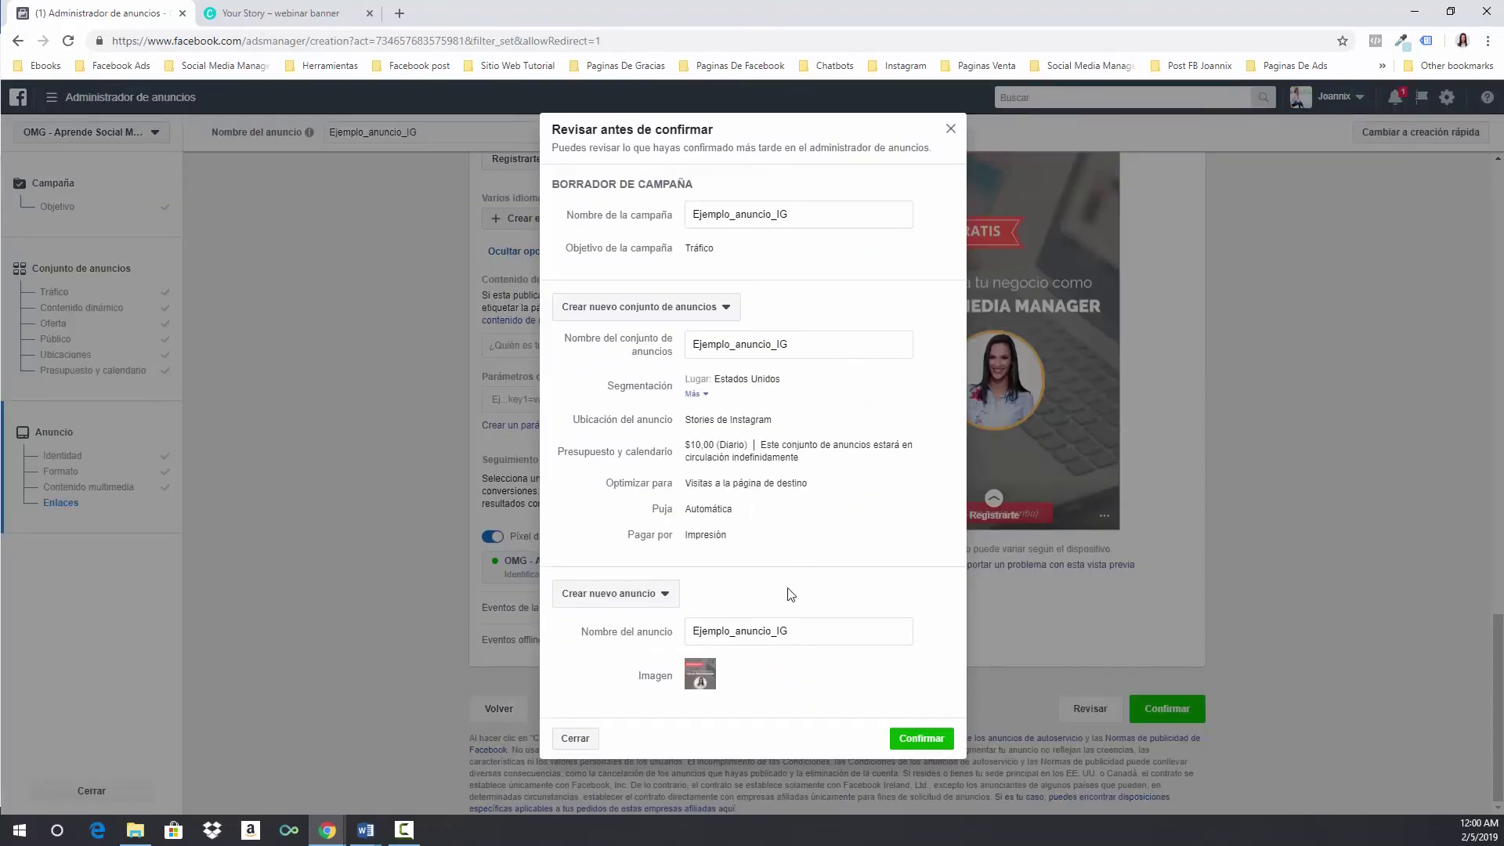
click(921, 740)
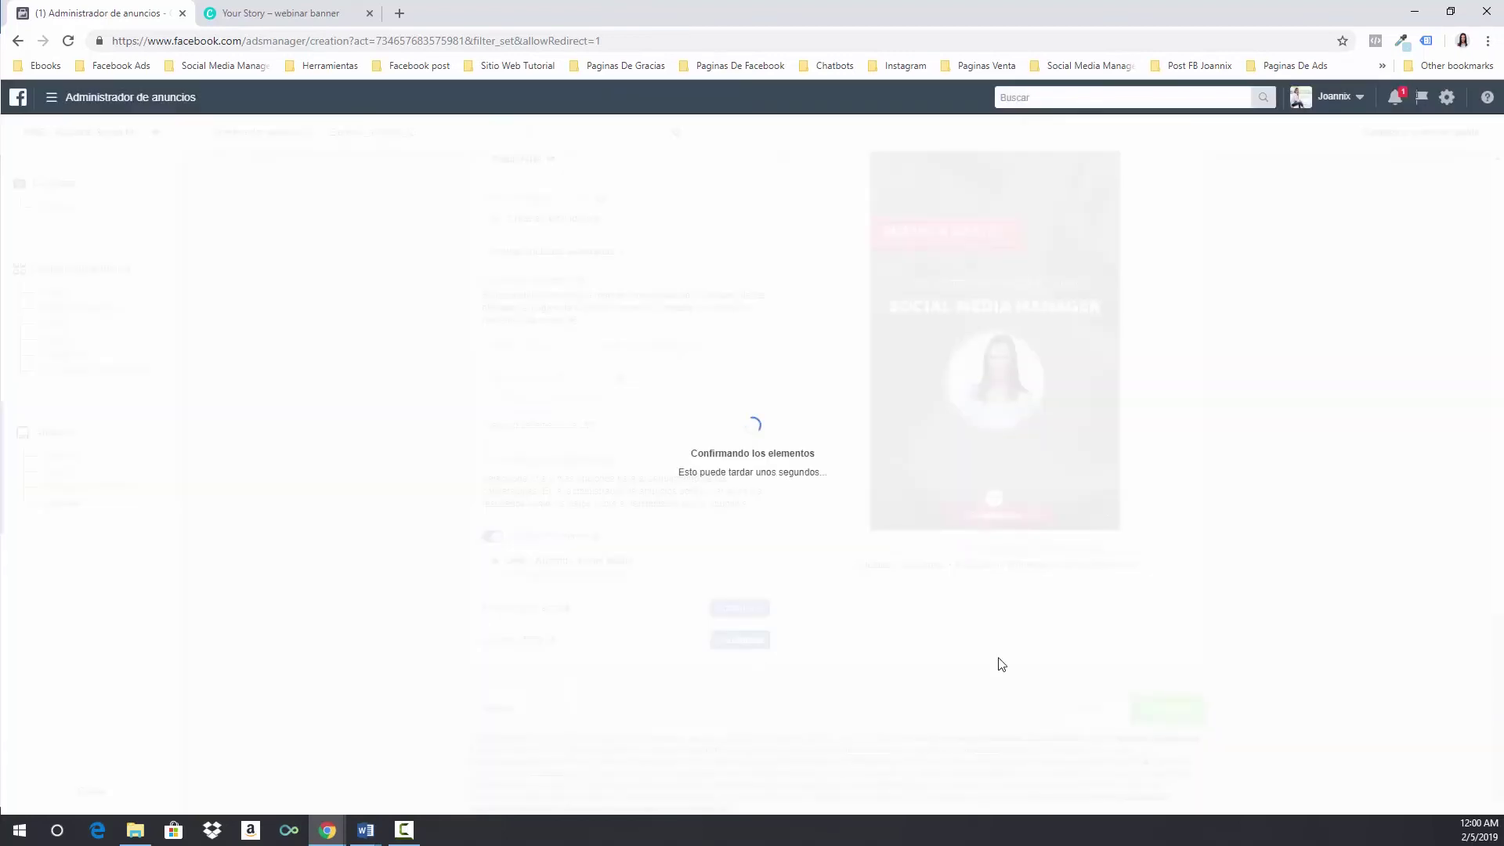